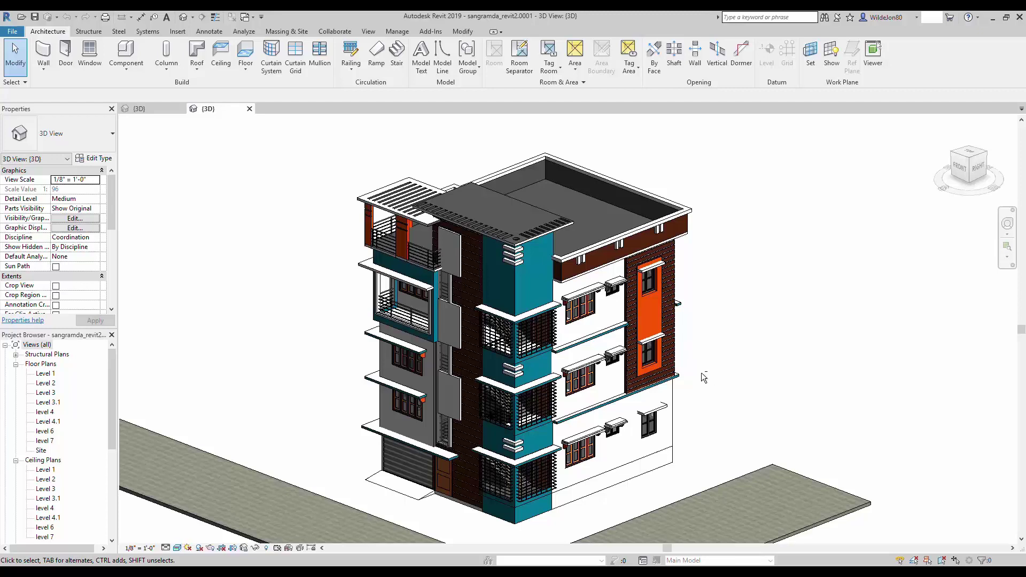
Step: Orbit and zoom around the building, then switch to the sangramda_revit2 3D view
middle_click_drag(699, 398, 545, 301, "shift")
scroll(545, 301, "up", 3)
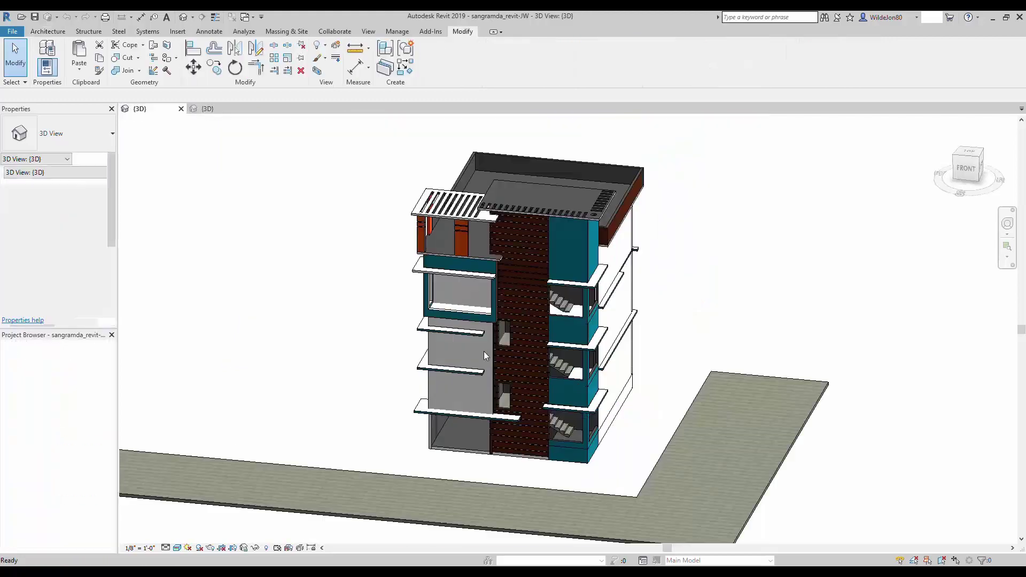
scroll(490, 357, "up", 5)
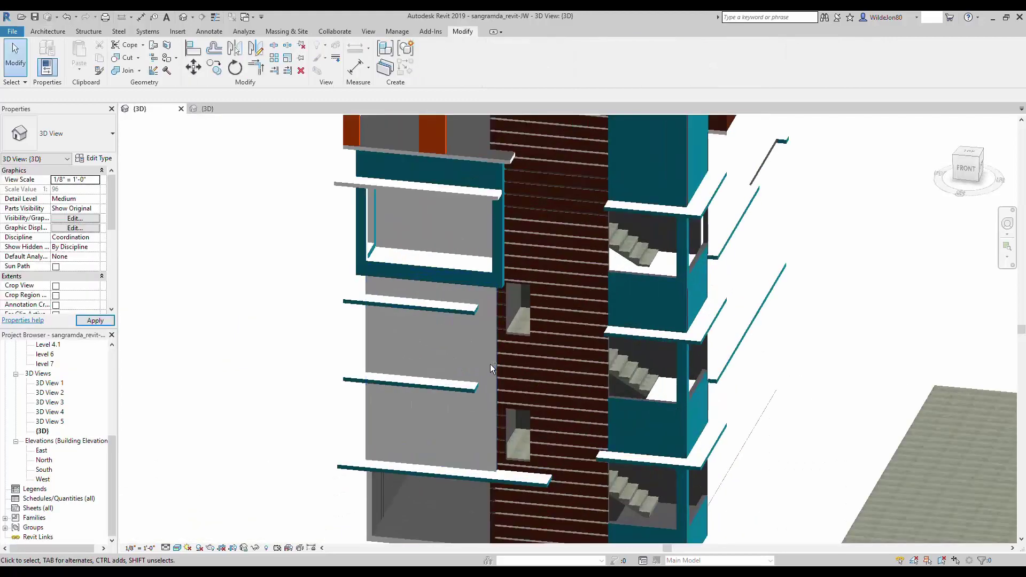
middle_click_drag(495, 342, 465, 319, "shift")
key("ctrl+Tab")
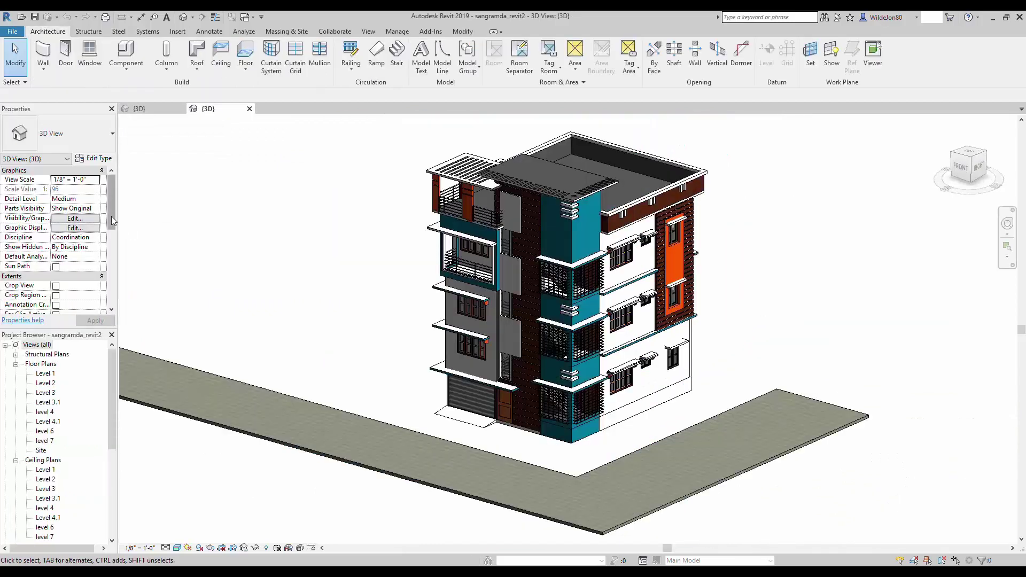
Step: Enable Section Box and drag its side through the building to expose the stairs and floor slabs
left_click_drag(111, 216, 112, 251)
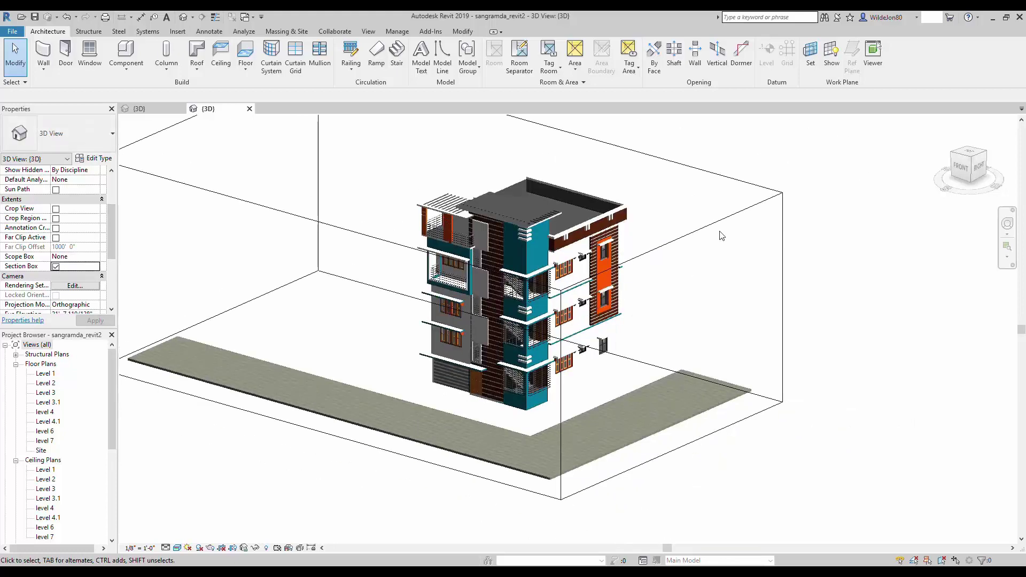
left_click(677, 372)
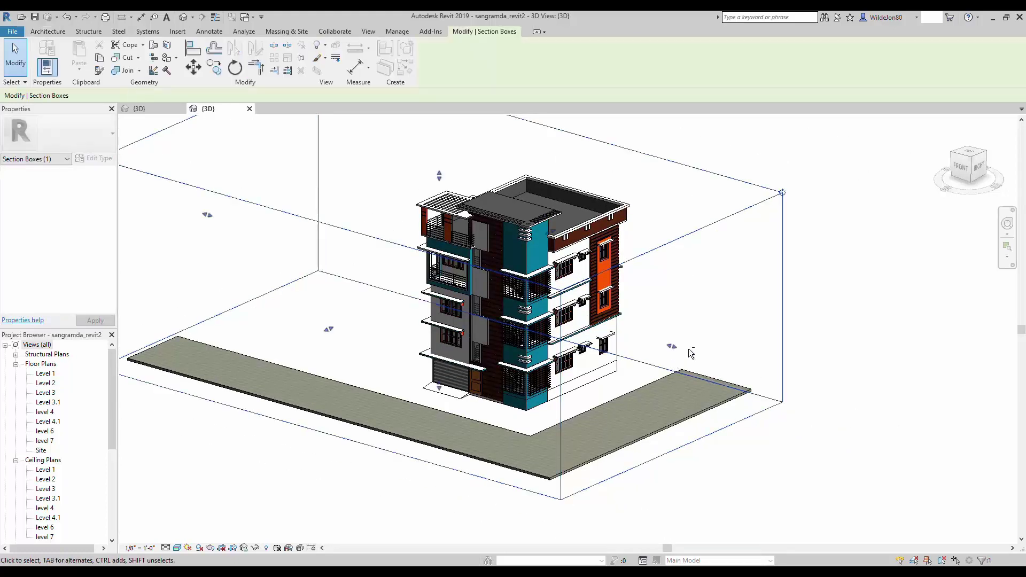
middle_click_drag(687, 351, 730, 291, "shift")
left_click_drag(734, 289, 542, 293)
middle_click_drag(625, 339, 481, 310, "shift")
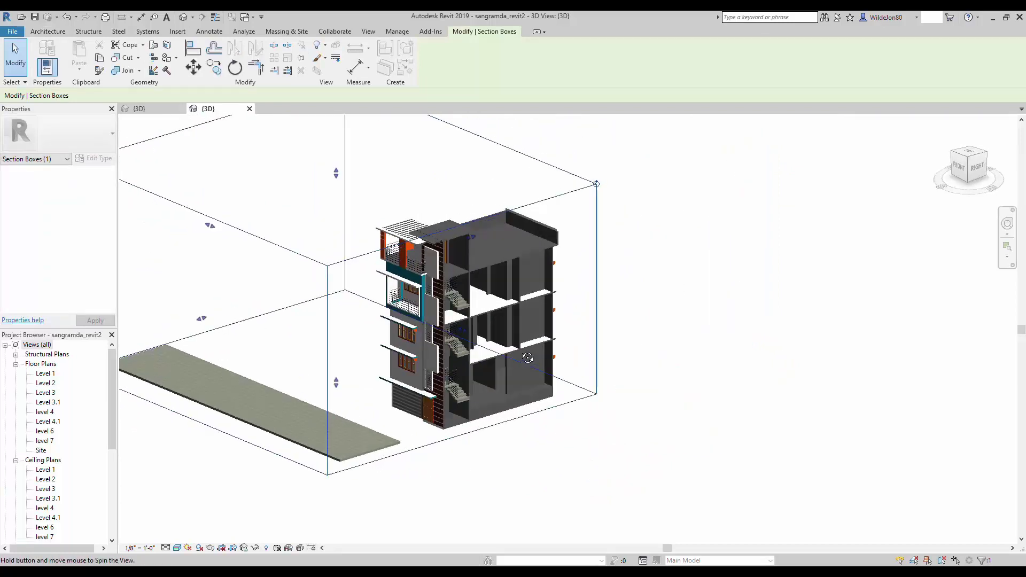
scroll(466, 305, "up", 10)
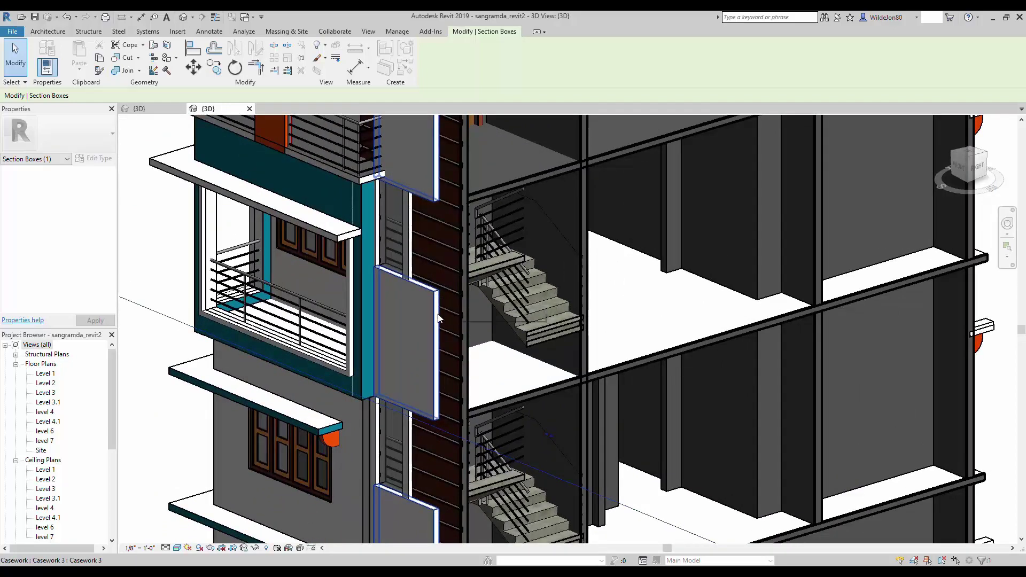
Step: Zoom to the balcony and change its two-panel wood door type to Single-Flush 30" x 80"
key("Escape")
key("z")
key("f")
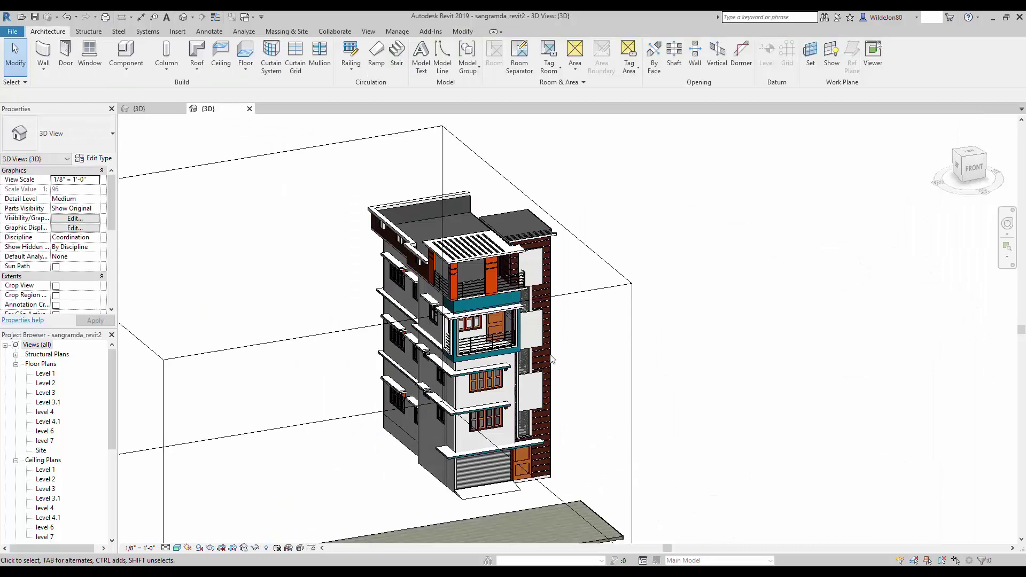
scroll(492, 325, "up", 4)
scroll(418, 276, "up", 3)
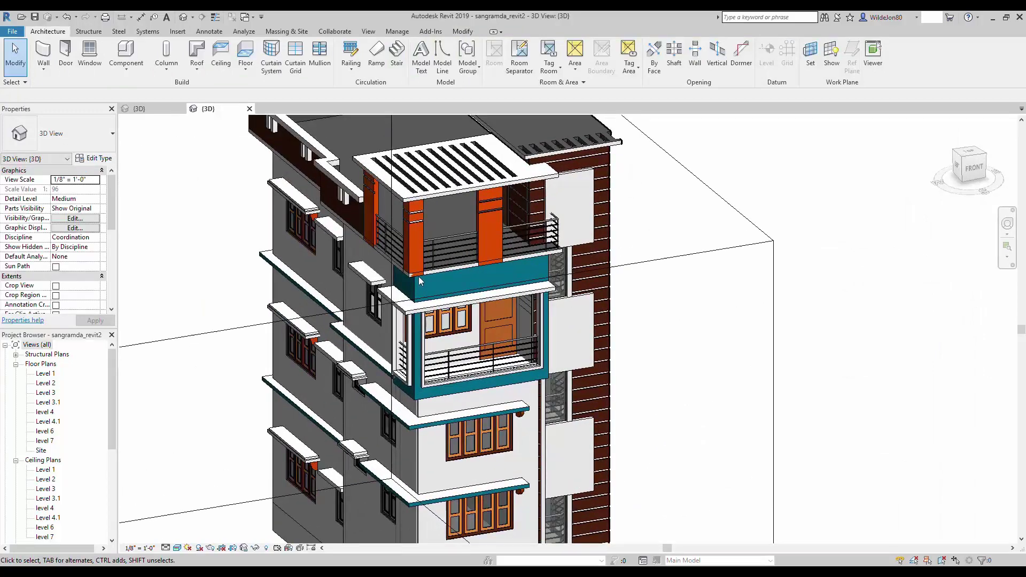
scroll(412, 273, "up", 5)
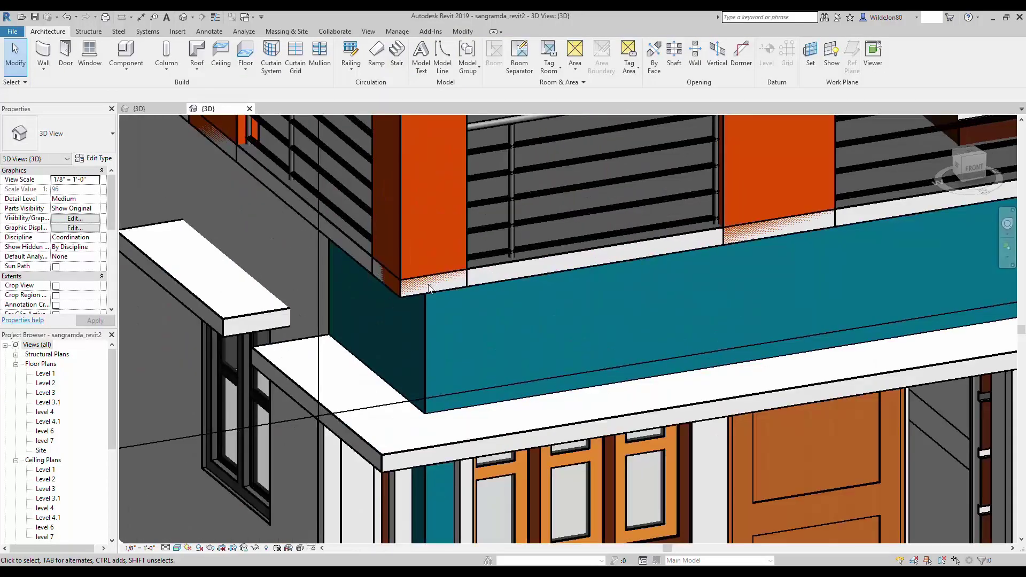
scroll(431, 283, "down", 4)
scroll(427, 283, "up", 2)
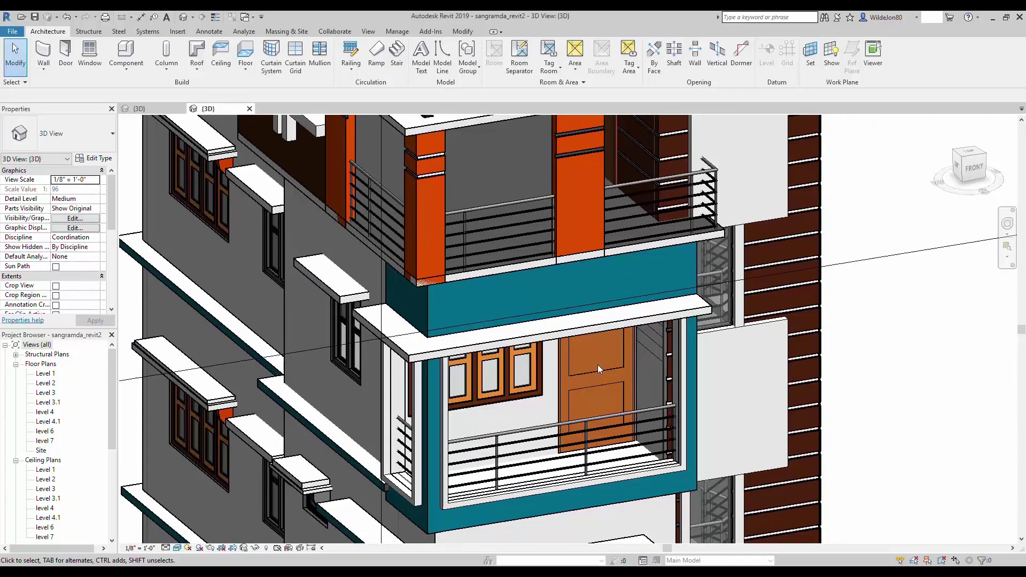
left_click(591, 377)
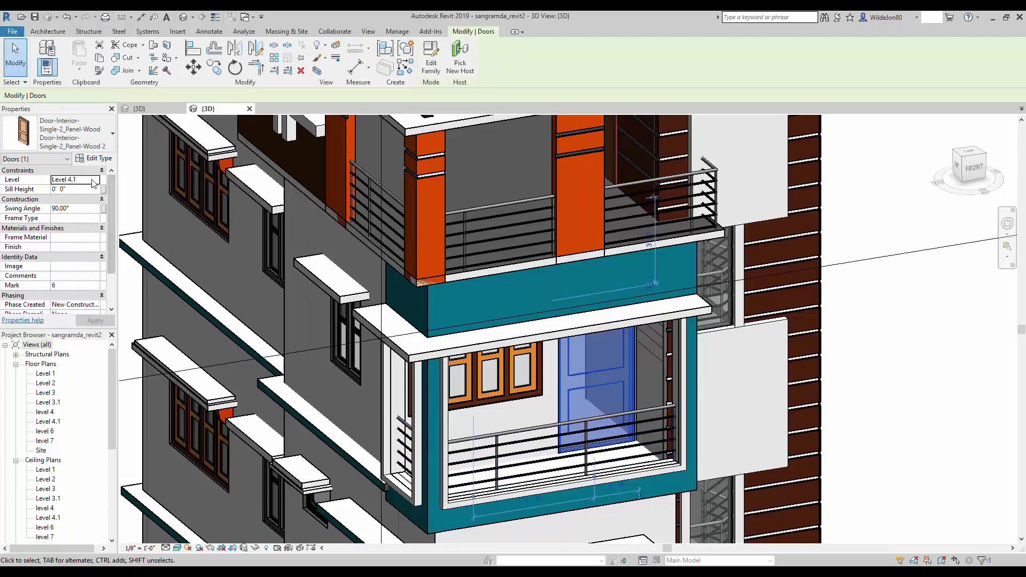
left_click(80, 144)
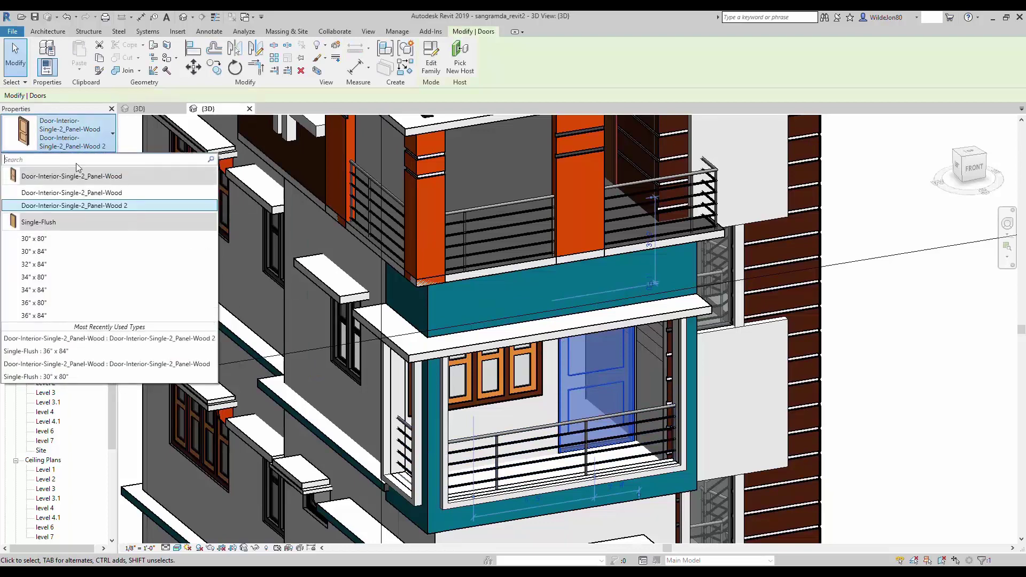
left_click(53, 238)
left_click(849, 302)
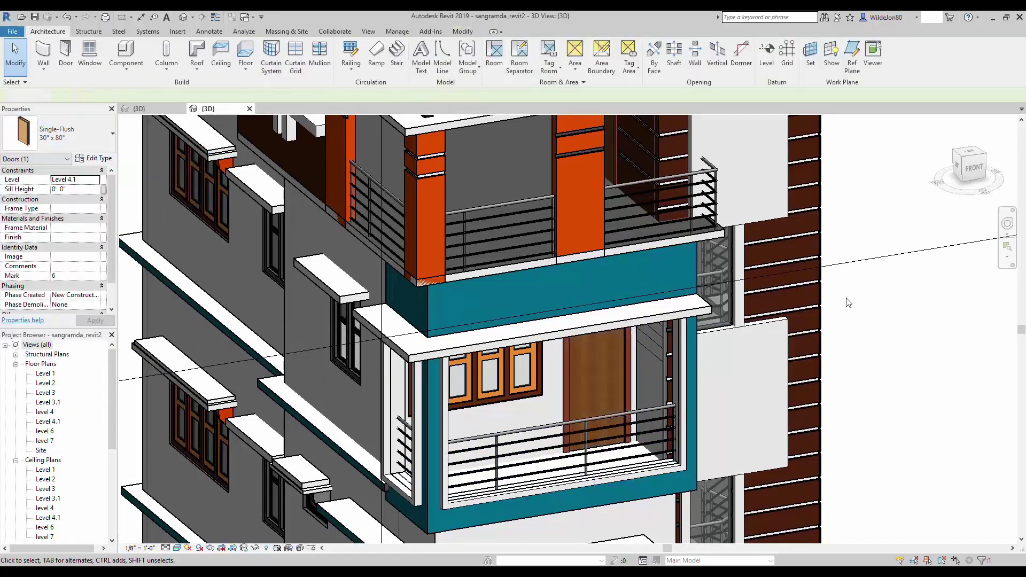
left_click(944, 144)
Step: Delete the lower stair railing
scroll(479, 264, "up", 5)
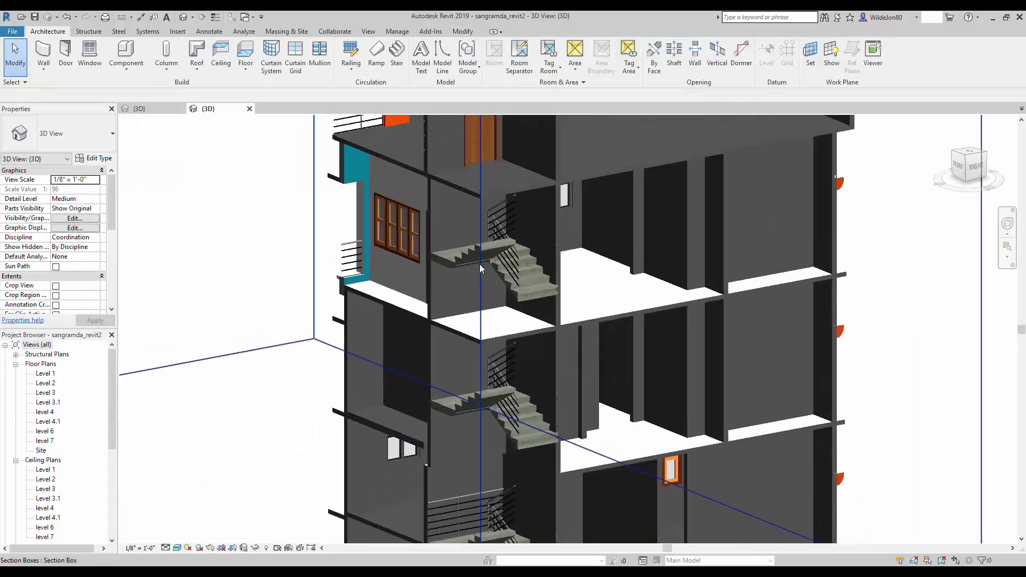
scroll(479, 264, "up", 1)
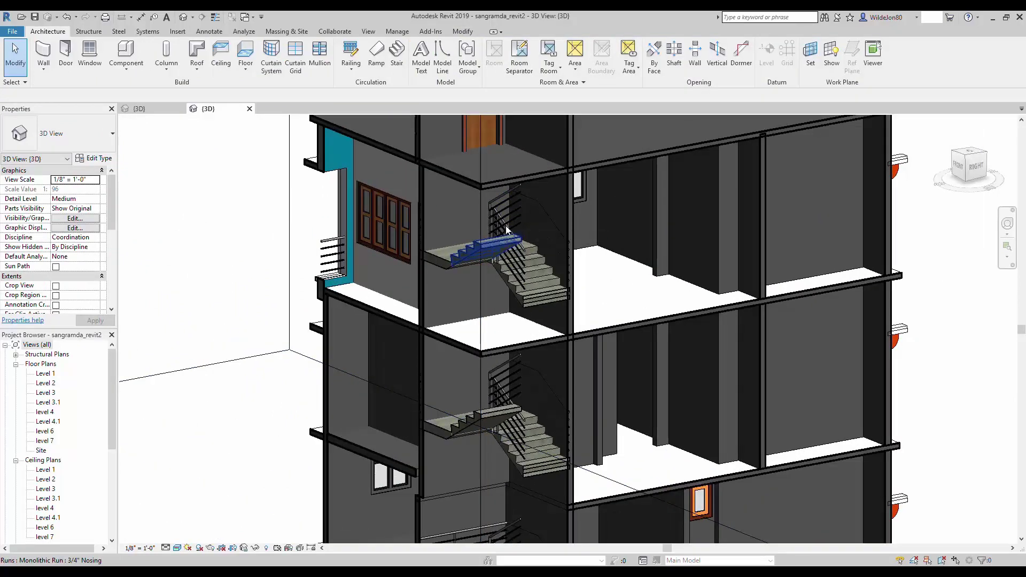
left_click(507, 203)
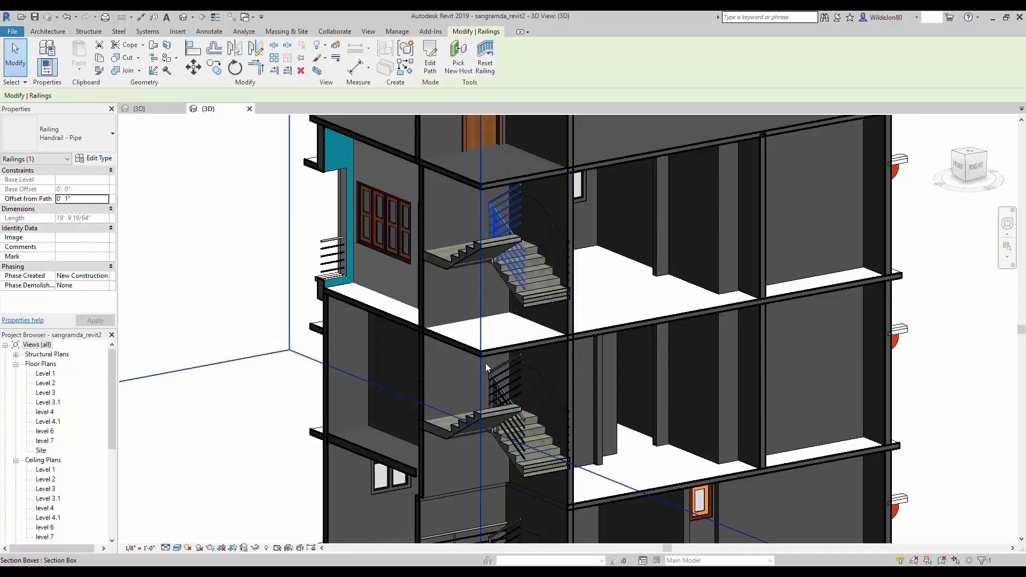
key("Escape")
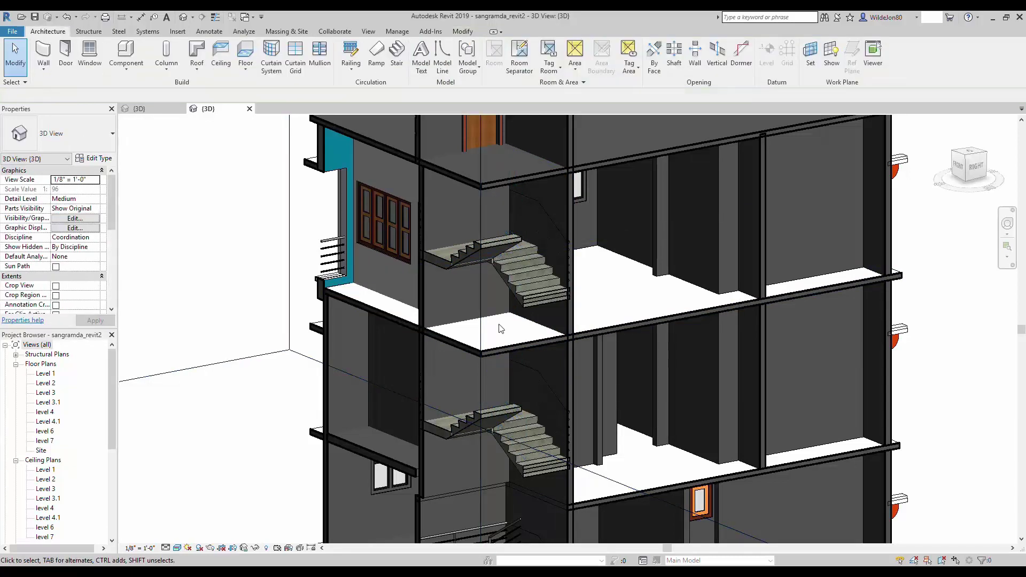
scroll(501, 328, "down", 3)
left_click(500, 447)
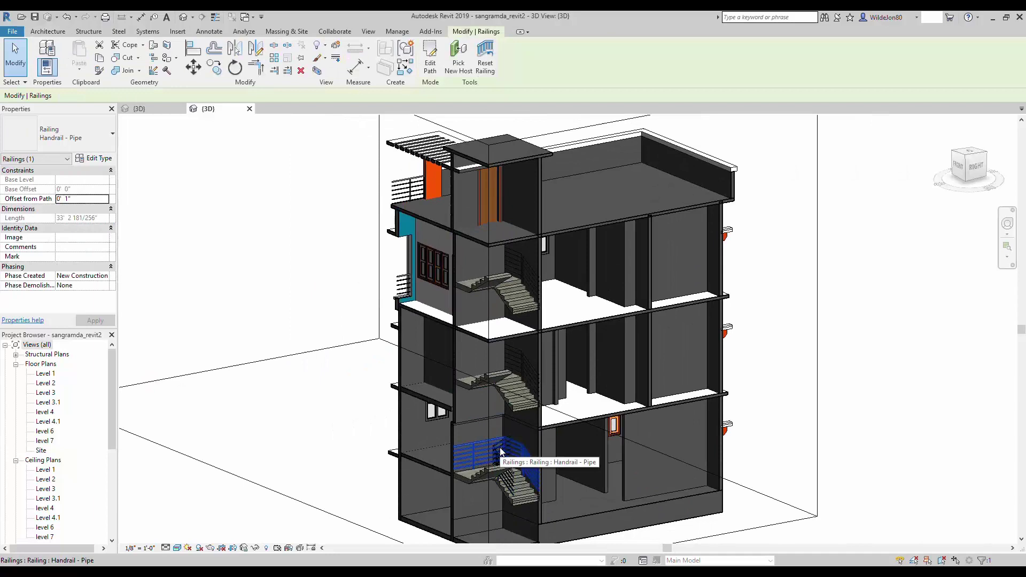
key("Delete")
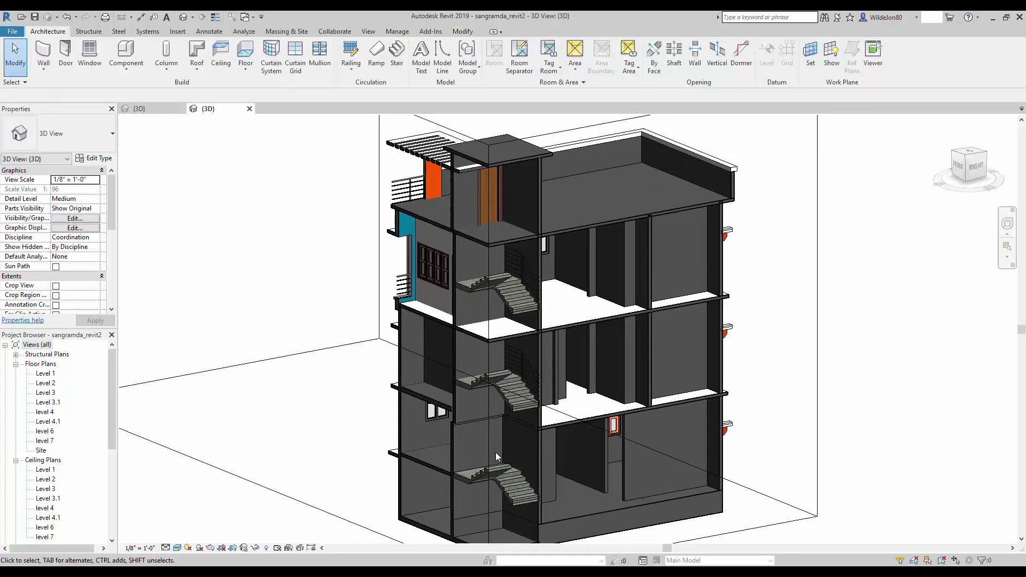
Step: Delete the stair railing beside the upper-left wall
left_click(410, 203)
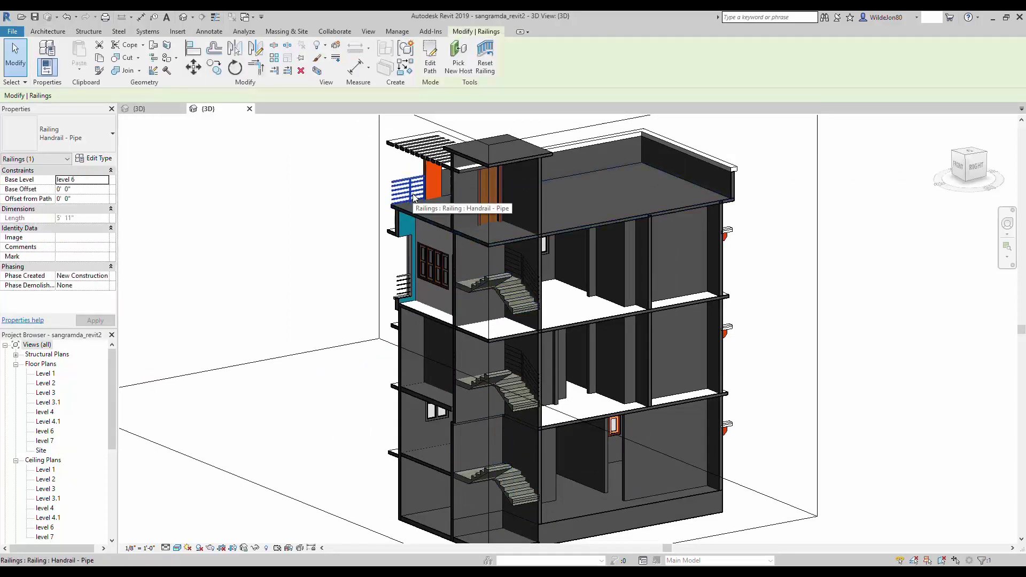
key("Escape")
left_click(404, 280)
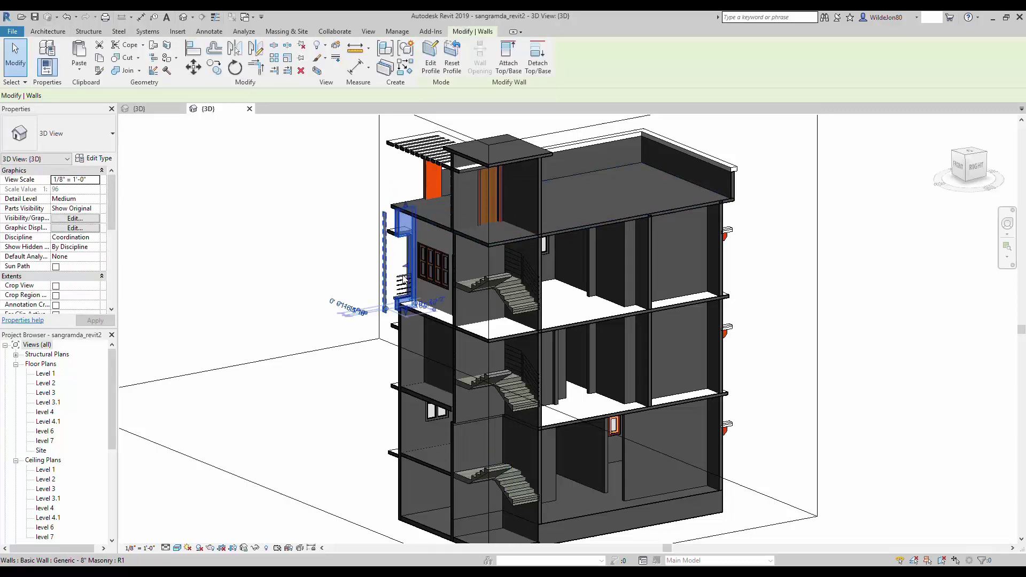
scroll(404, 279, "down", 2)
scroll(403, 280, "up", 5)
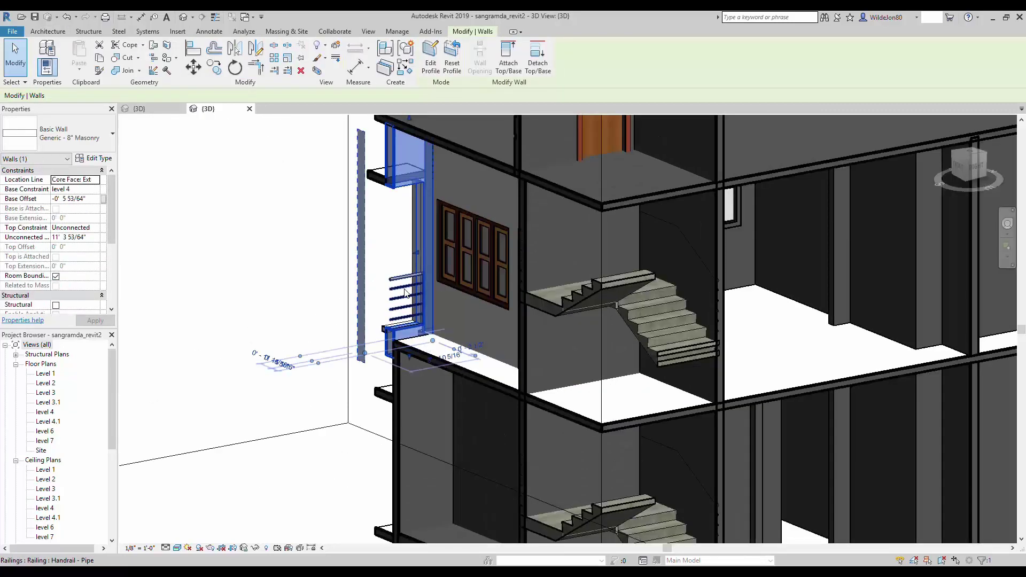
left_click(405, 292)
key("Delete")
scroll(405, 293, "down", 3)
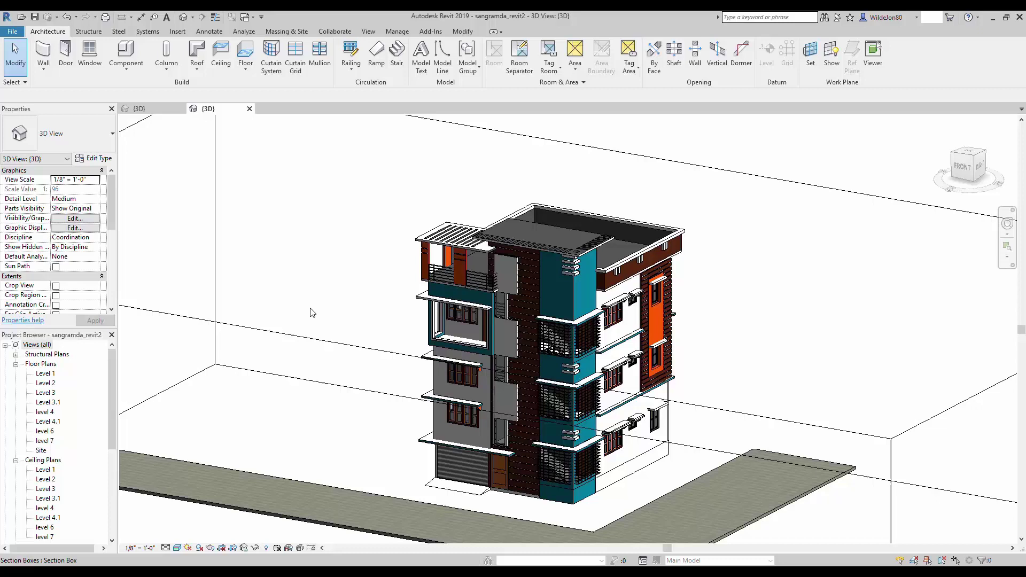
Step: In Visibility/Graphics, hide Cable Tray Fittings through Data Devices model categories and apply
key("v")
key("g")
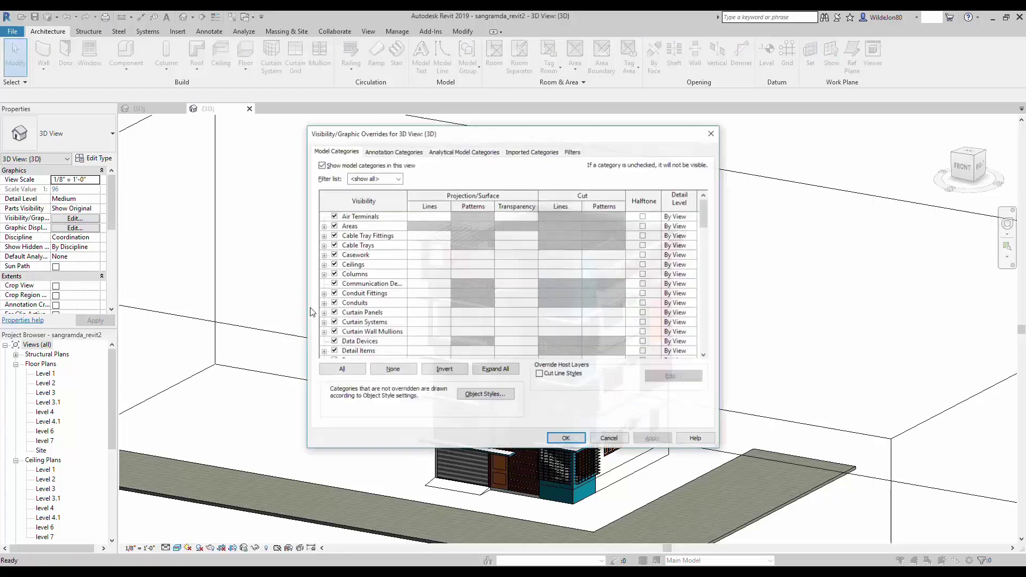
left_click(334, 235)
left_click(334, 245)
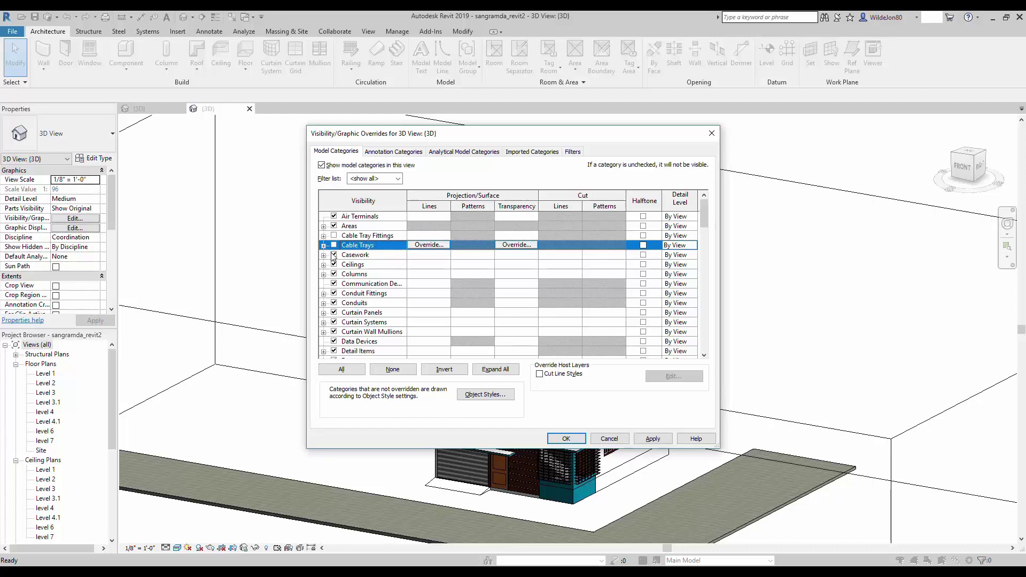
left_click(334, 255)
left_click(334, 283)
left_click(334, 292)
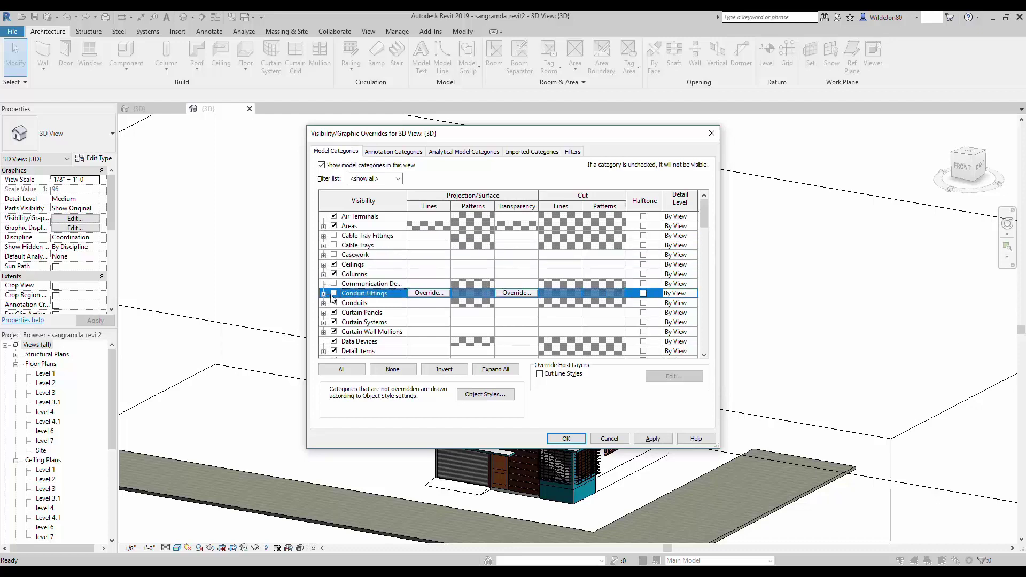
left_click(334, 302)
left_click(334, 312)
left_click(334, 321)
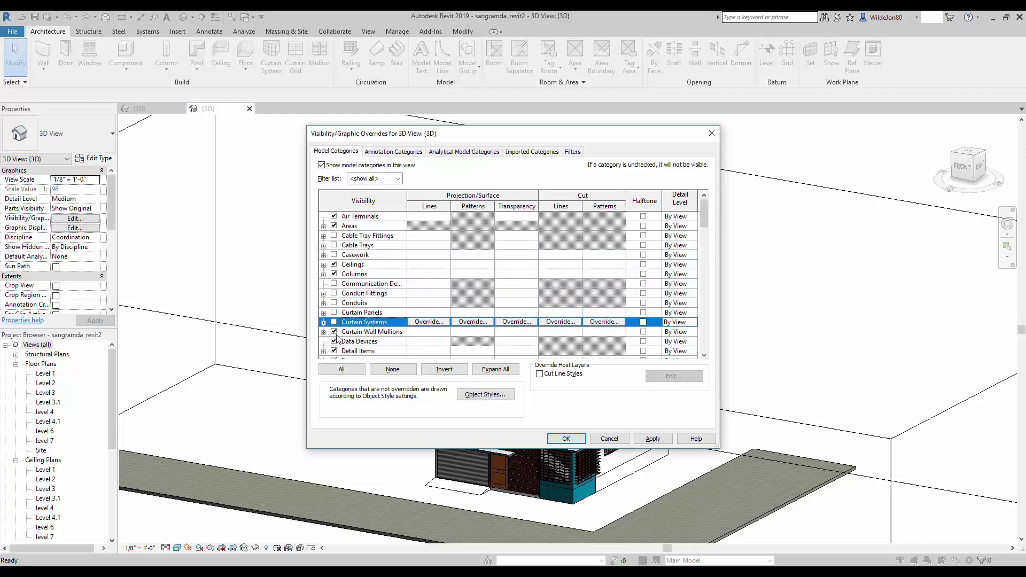
left_click(334, 331)
left_click(335, 341)
scroll(342, 336, "down", 5)
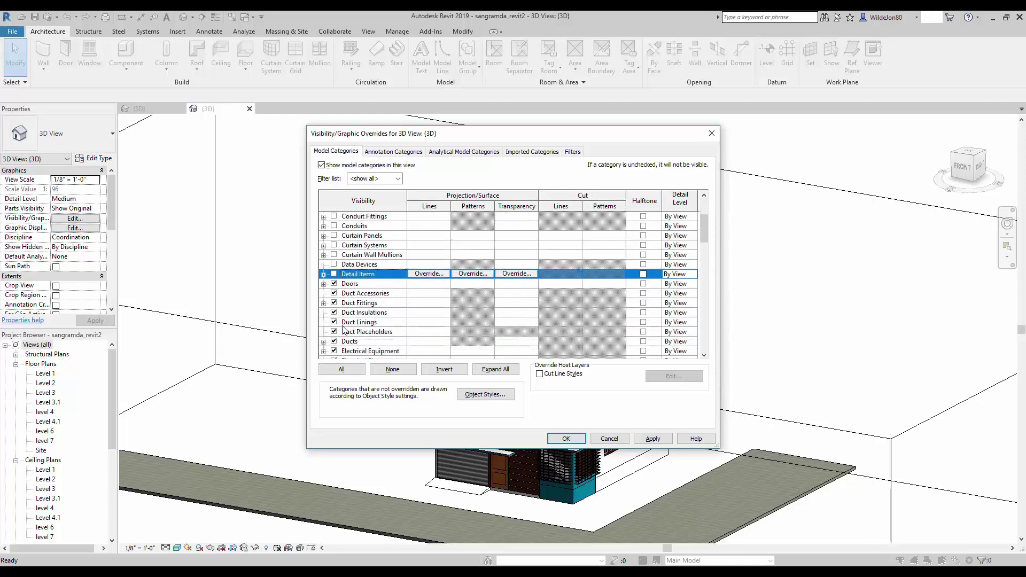
left_click(575, 439)
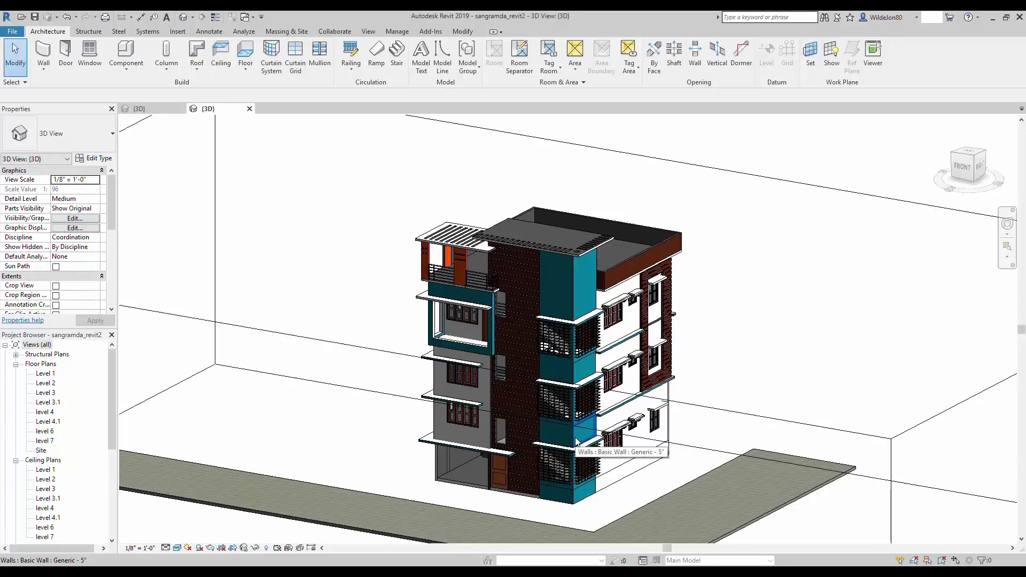
Step: Stretch the Generic - 5" orange wall under the pergola up to 7' 0" height
middle_click_drag(427, 230, 460, 230, "shift")
scroll(462, 233, "up", 8)
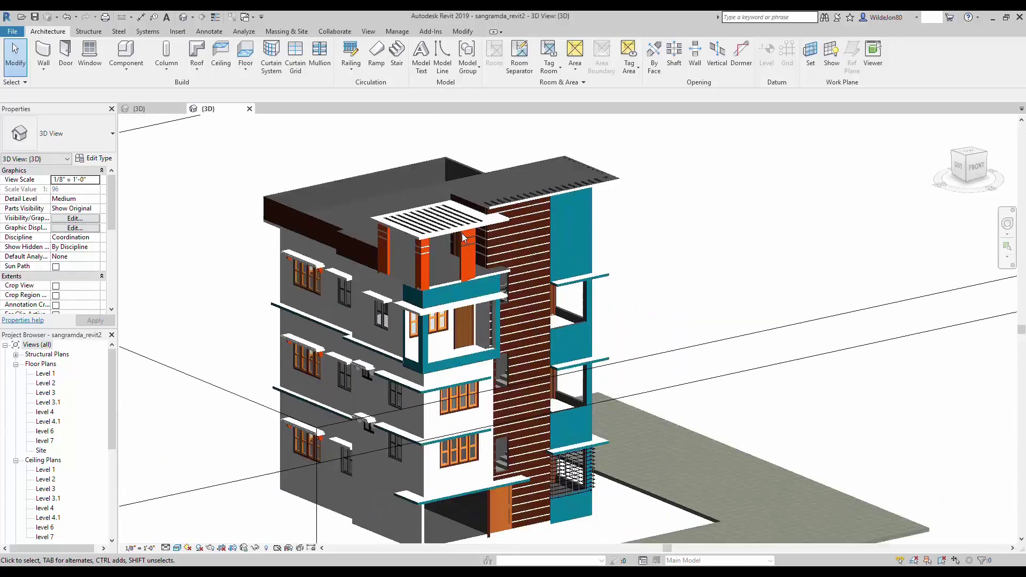
middle_click_drag(437, 353, 492, 254, "shift")
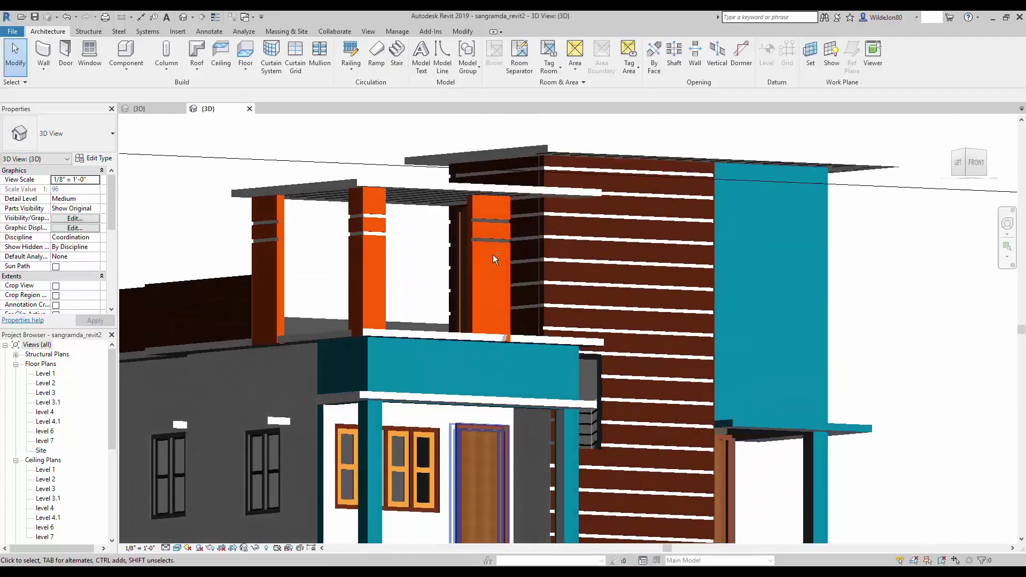
scroll(479, 195, "up", 8)
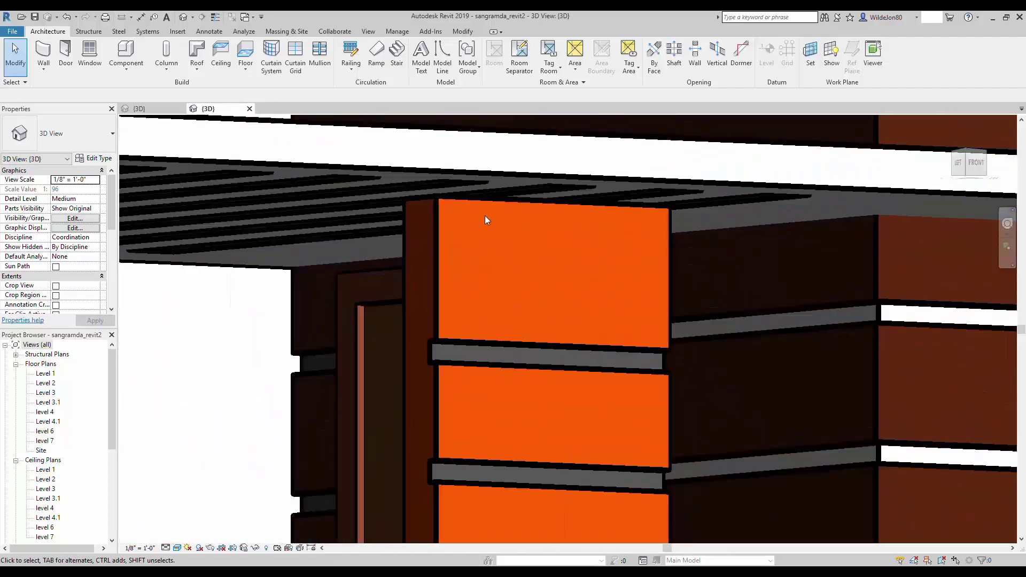
left_click(470, 297)
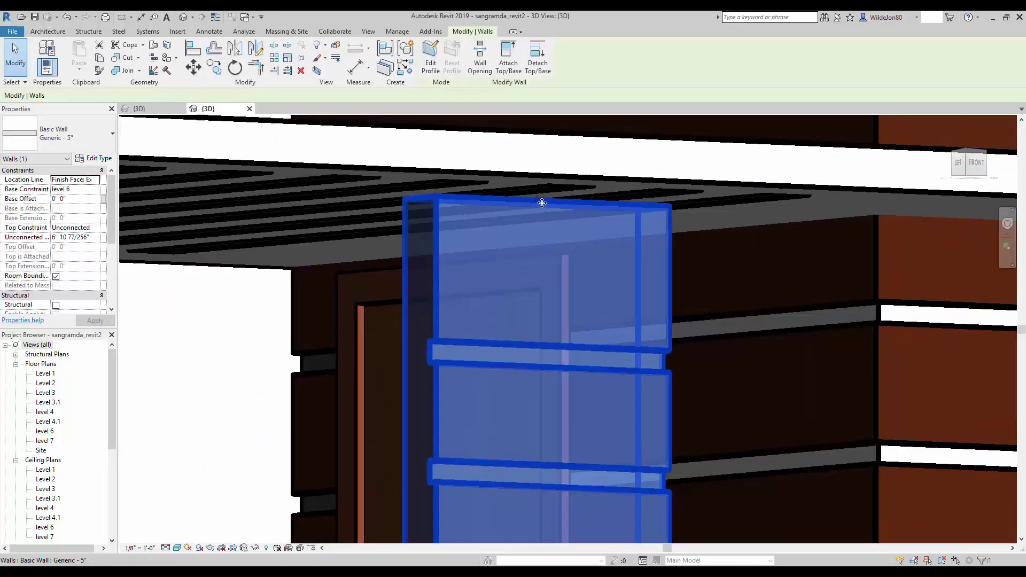
left_click_drag(536, 198, 537, 182)
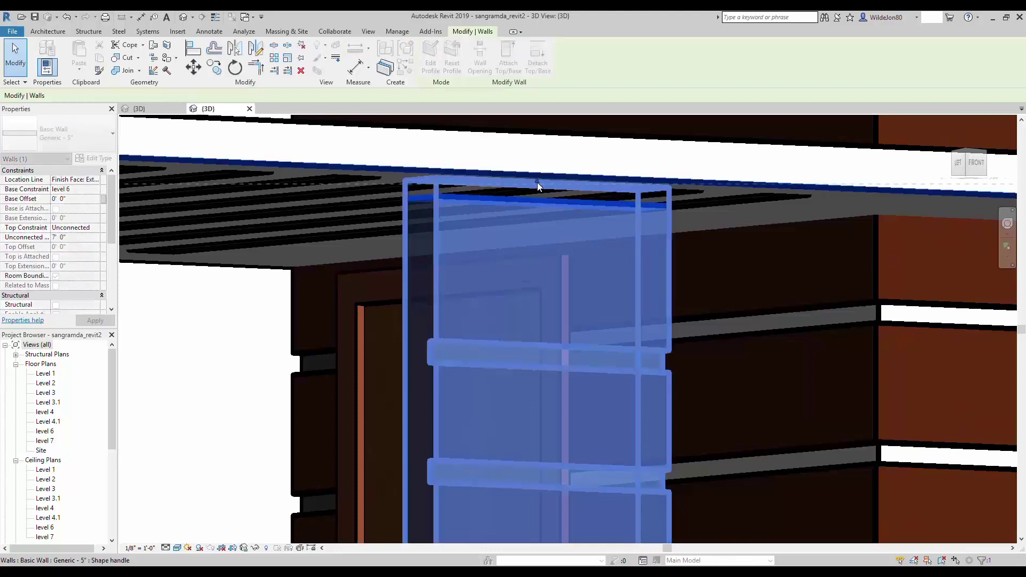
middle_click_drag(501, 248, 530, 201, "shift")
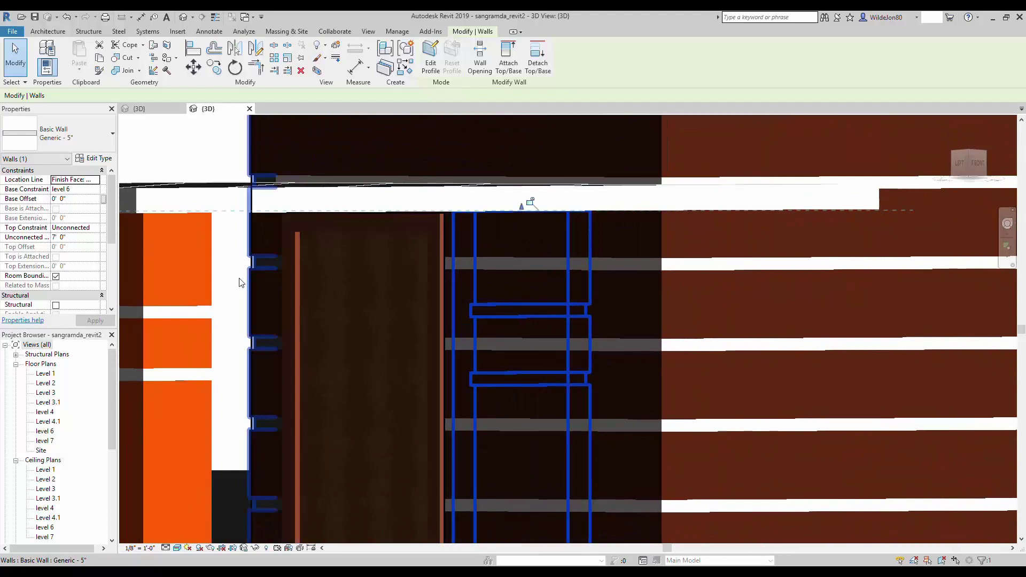
left_click(240, 284)
scroll(322, 281, "down", 6)
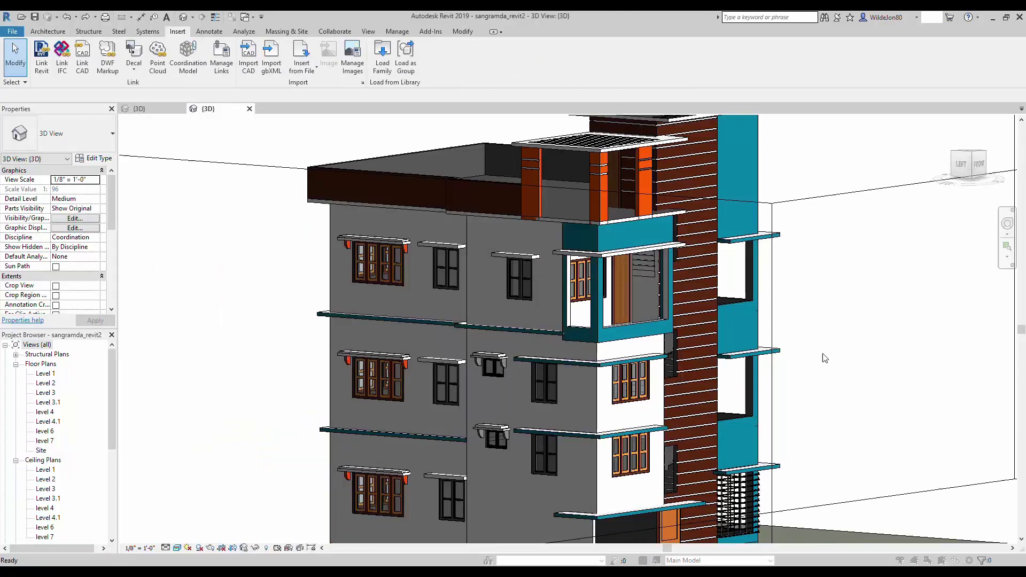
Step: Try hiding the Windows category in Visibility/Graphics, then undo it
key("v")
key("g")
left_click_drag(703, 210, 703, 333)
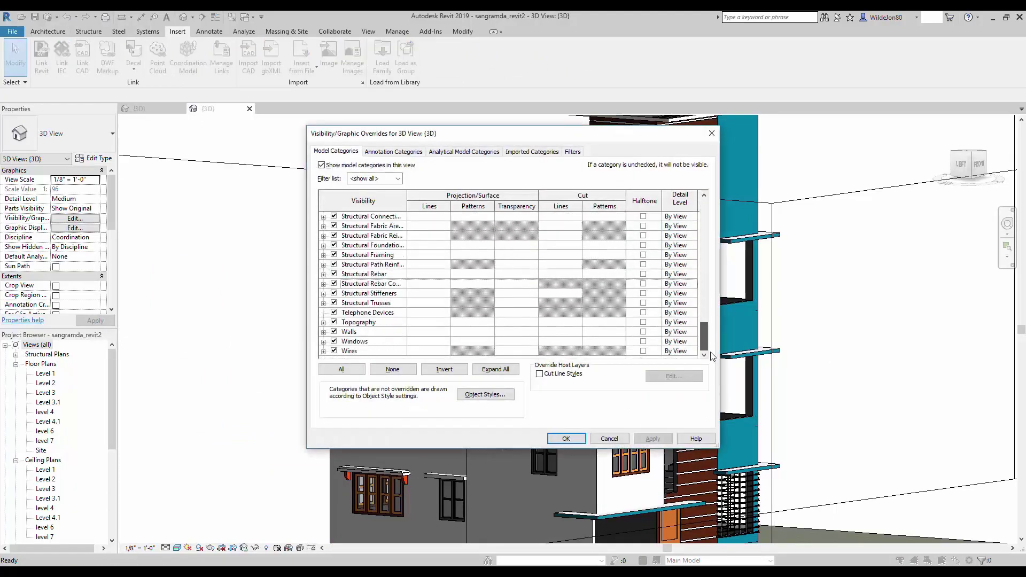
left_click(334, 342)
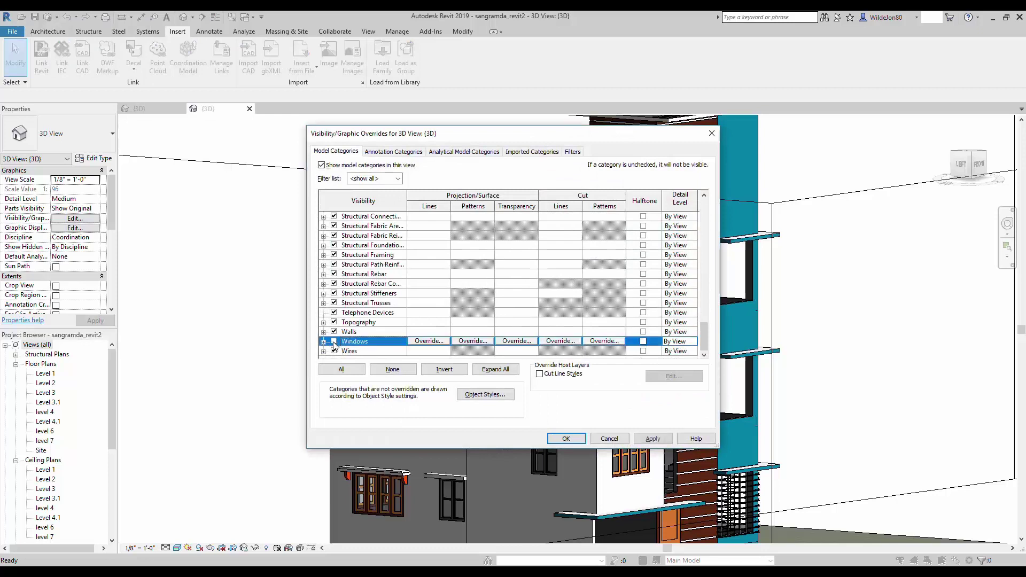
left_click(566, 439)
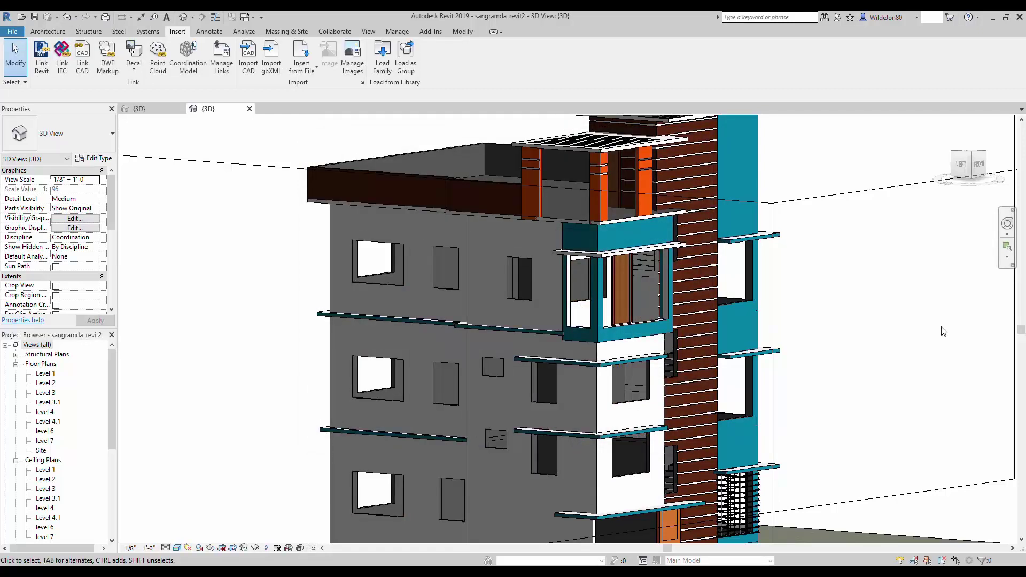
key("ctrl+z")
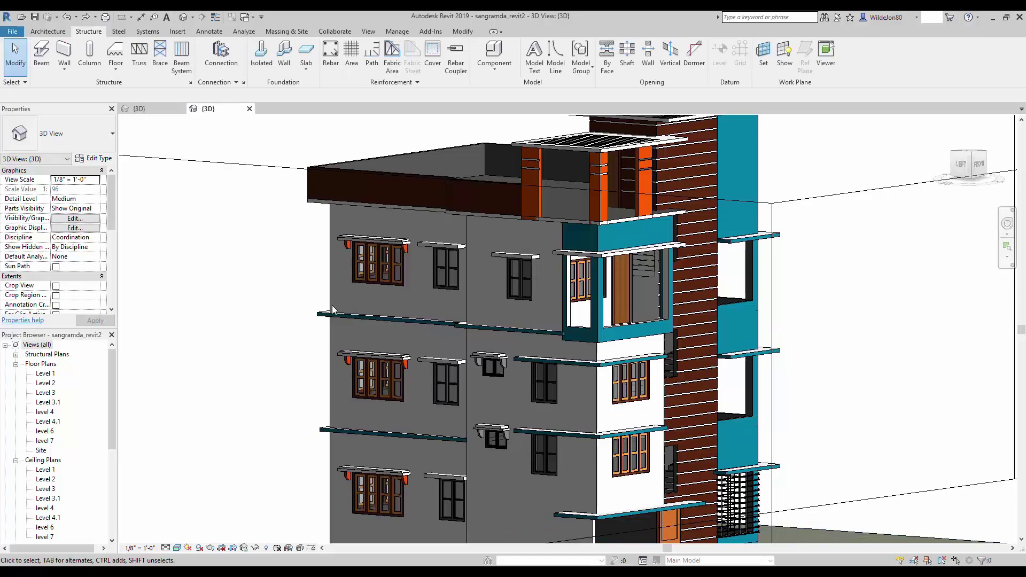
Step: Delete six windows on the grey facade's upper floors
left_click(445, 267)
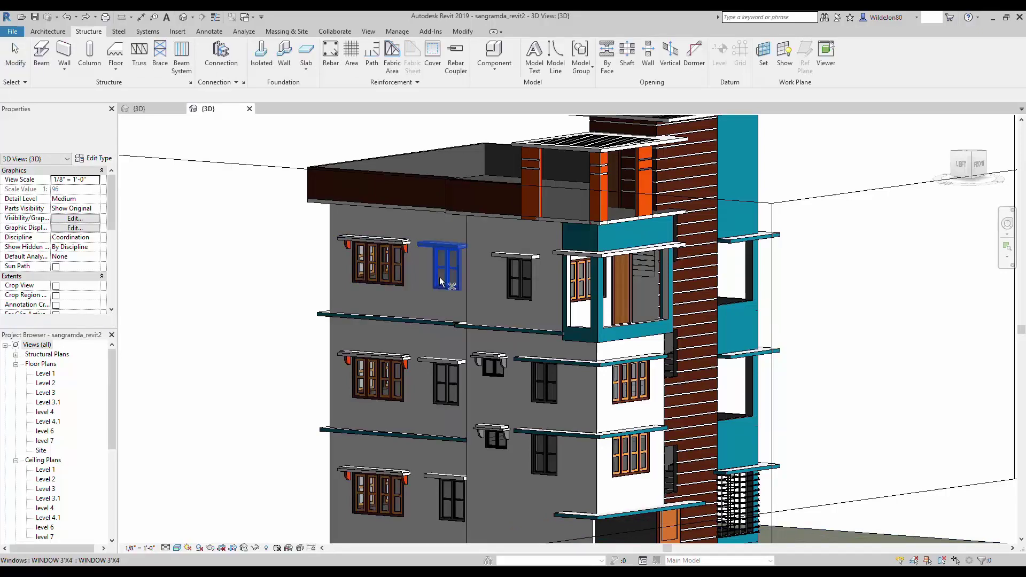
key("Delete")
left_click(399, 276)
key("Delete")
left_click(393, 382)
key("Delete")
left_click(449, 382)
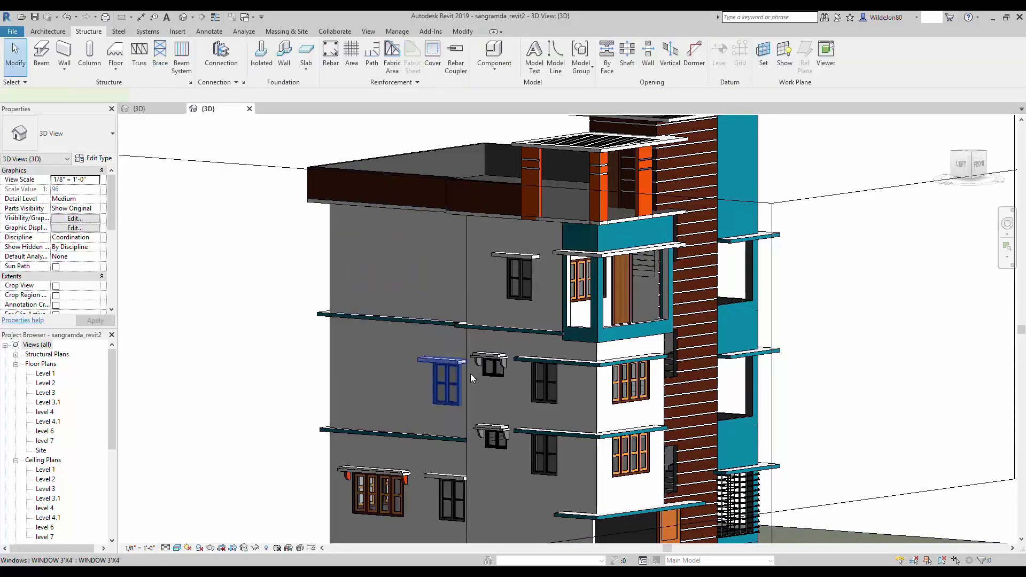
key("Delete")
left_click(514, 286)
key("Delete")
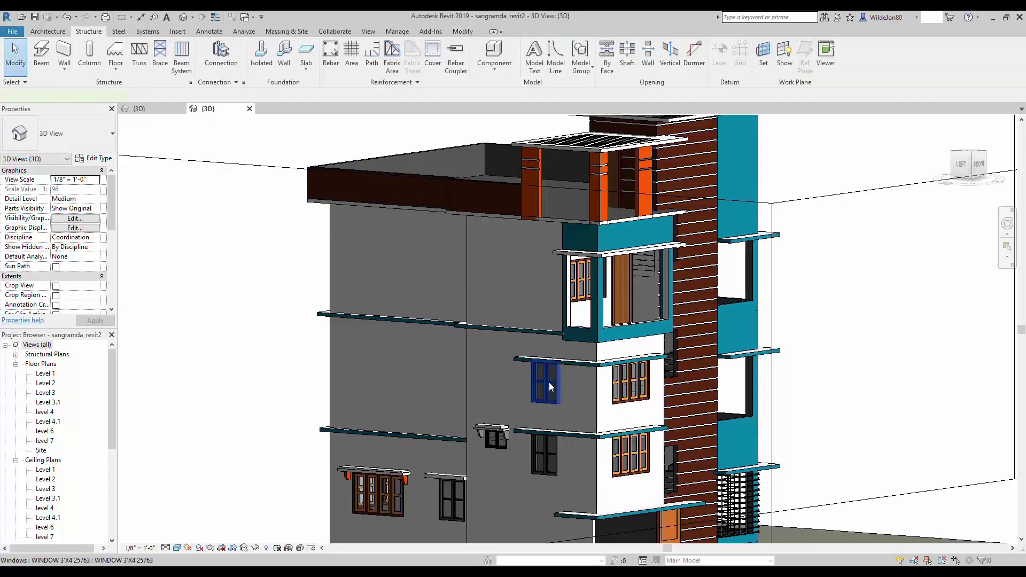
left_click(550, 383)
key("Delete")
Step: Delete the remaining lower-floor windows and the window beside the balcony
key("Delete")
left_click(492, 437)
key("Delete")
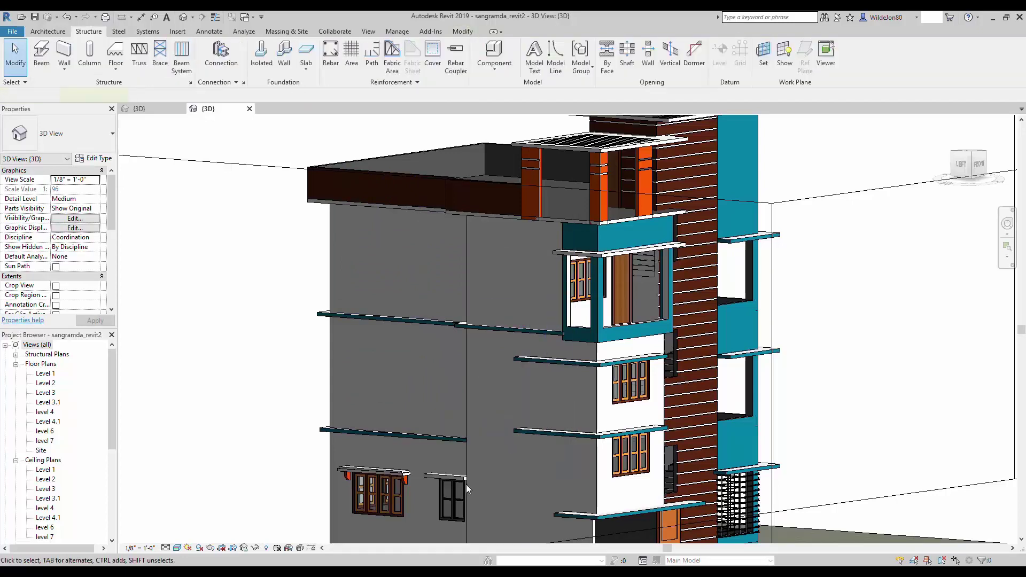
left_click(451, 497)
key("Delete")
left_click(386, 496)
key("Delete")
left_click(631, 454)
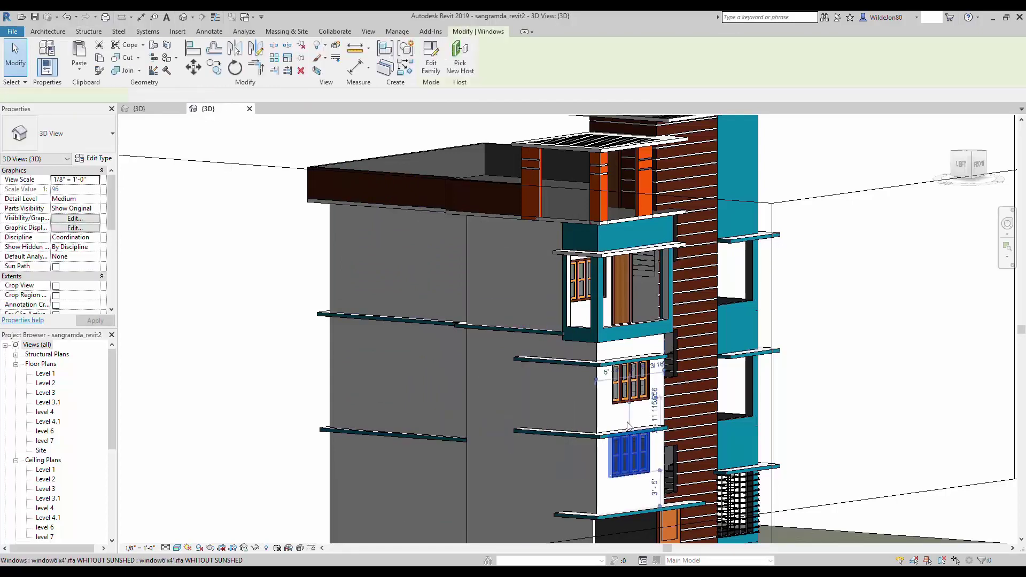
key("Delete")
left_click(579, 274)
key("Delete")
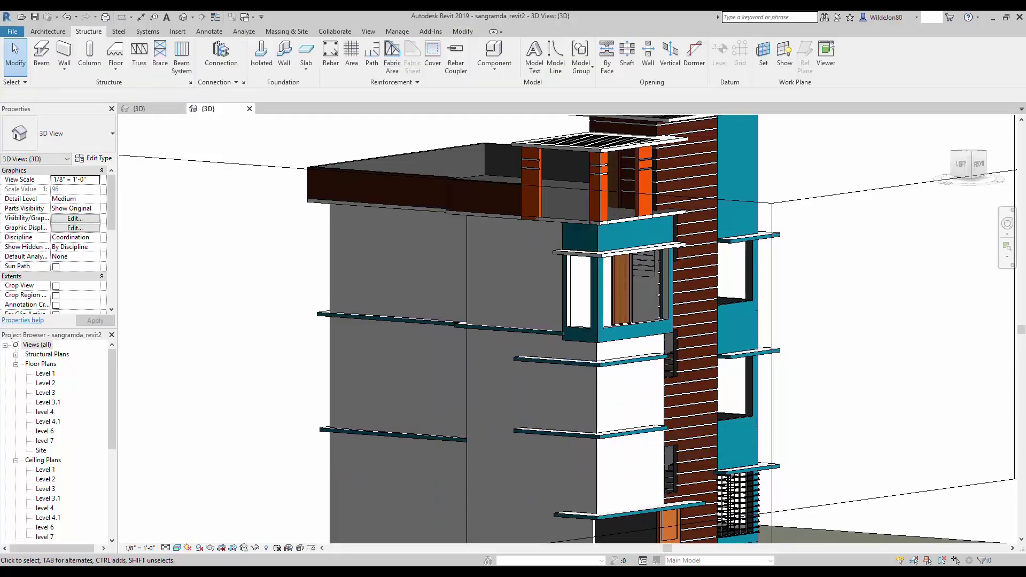
Step: Select the ground-floor door, review its door types, and remove it
middle_click_drag(579, 273, 422, 490, "shift")
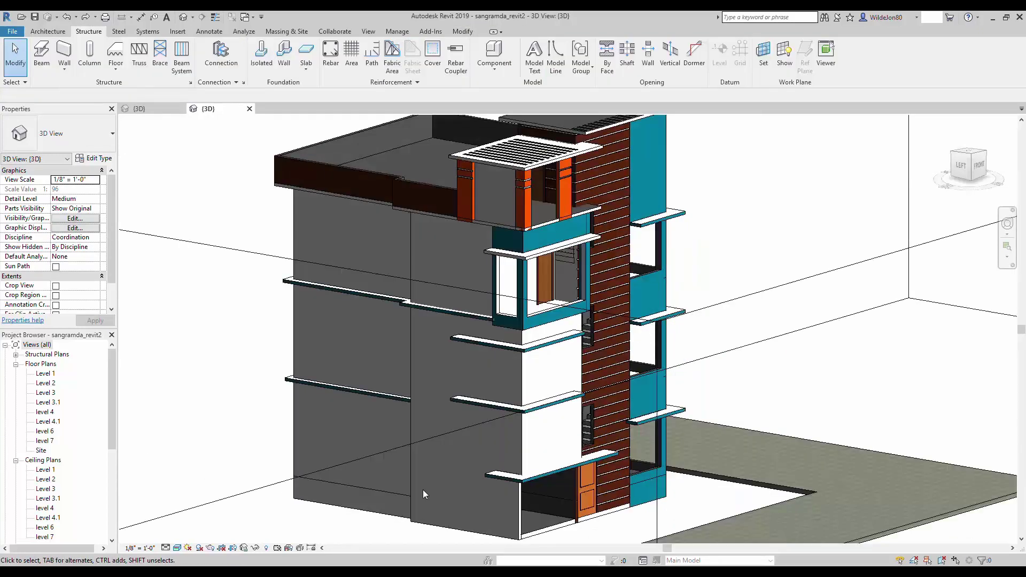
left_click(584, 487)
left_click(74, 136)
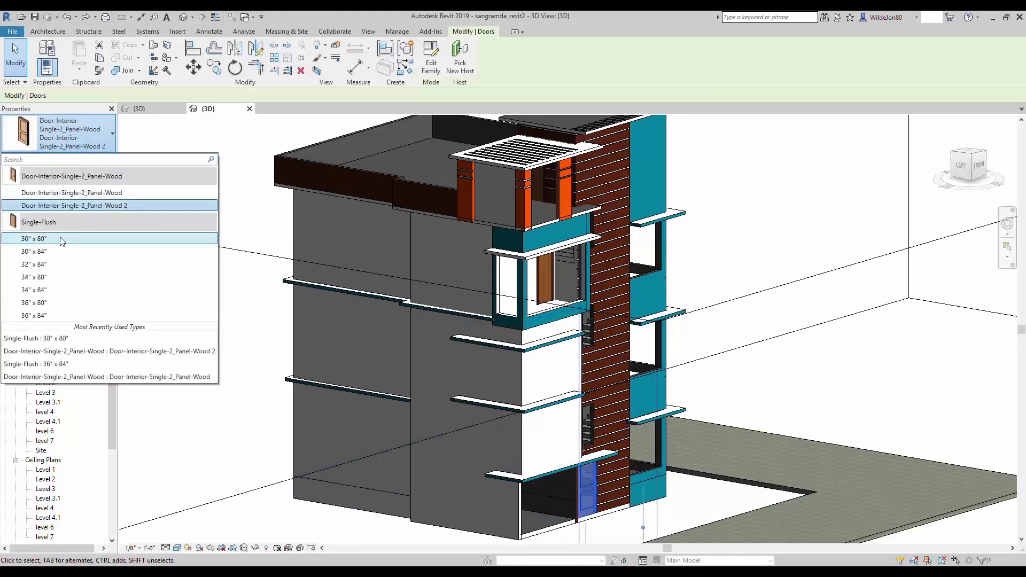
key("Escape")
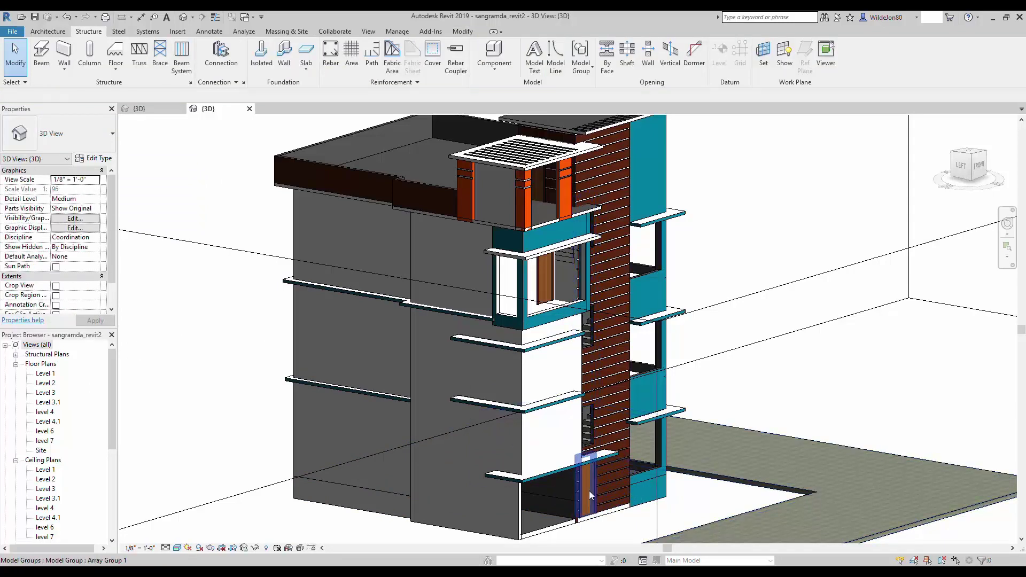
scroll(590, 481, "up", 4)
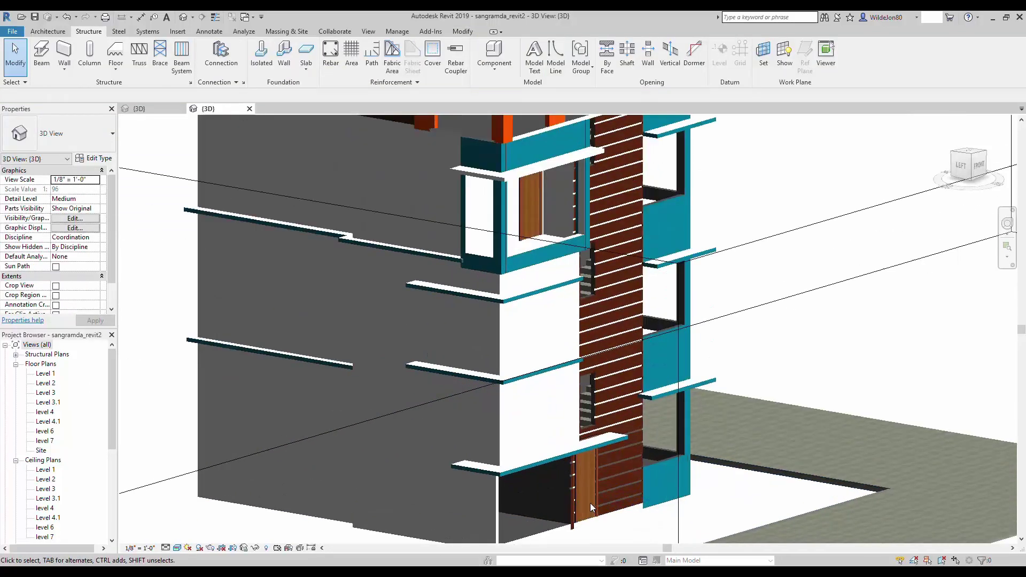
left_click(595, 477)
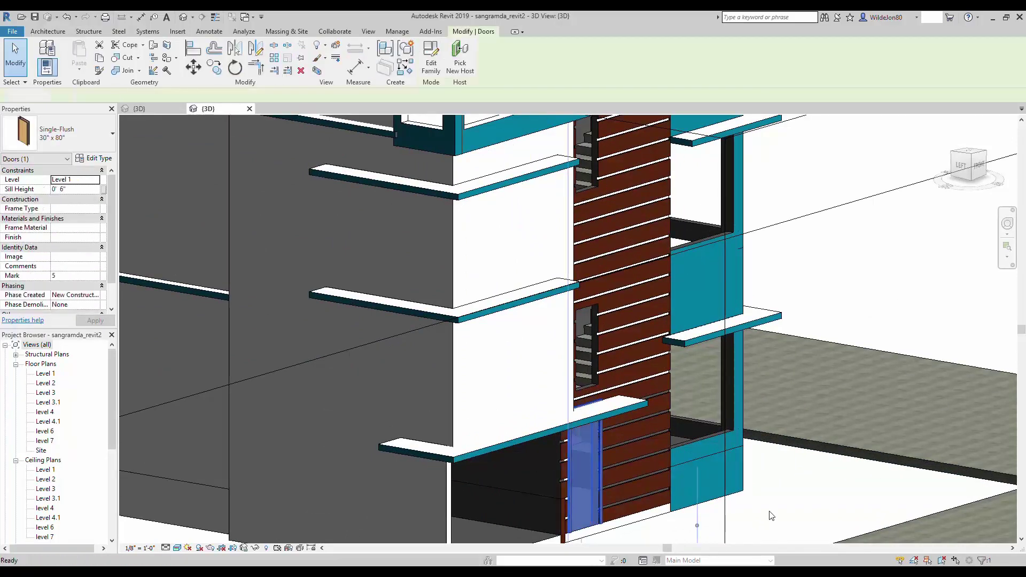
key("Escape")
scroll(582, 389, "down", 3)
Step: Remove the upper-floor door behind the teal-framed balcony
left_click(596, 204)
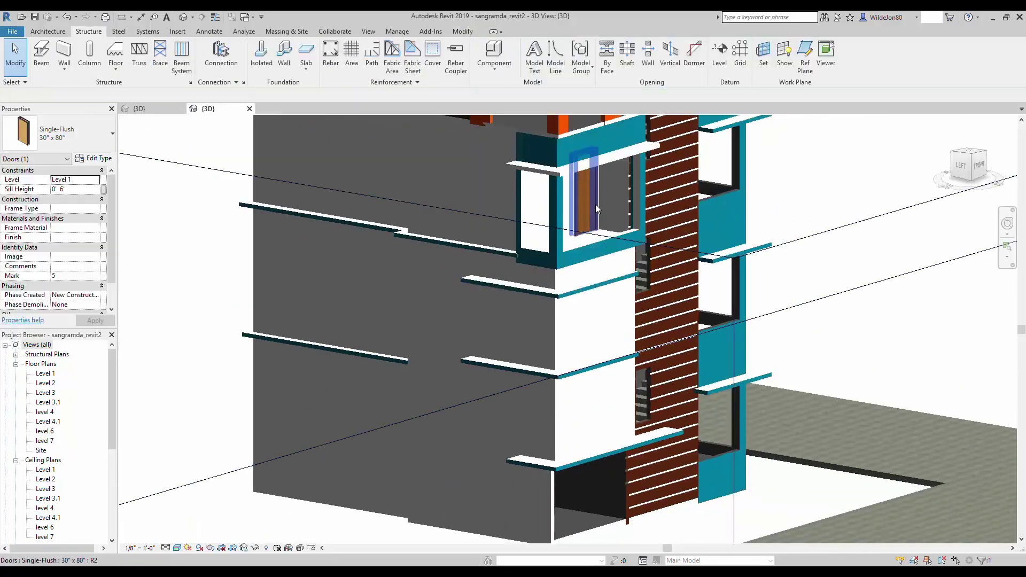
key("Escape")
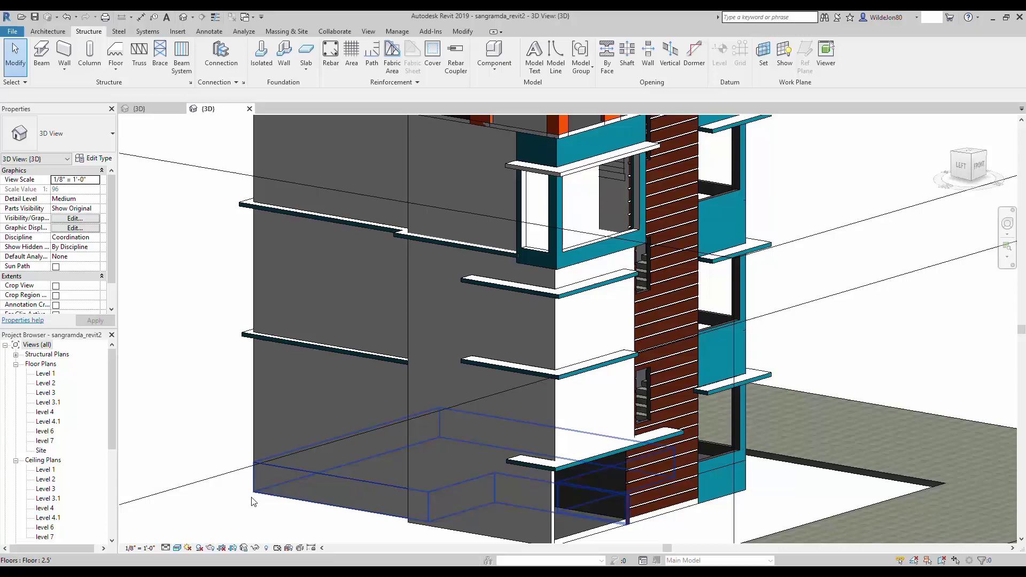
key("j")
key("g")
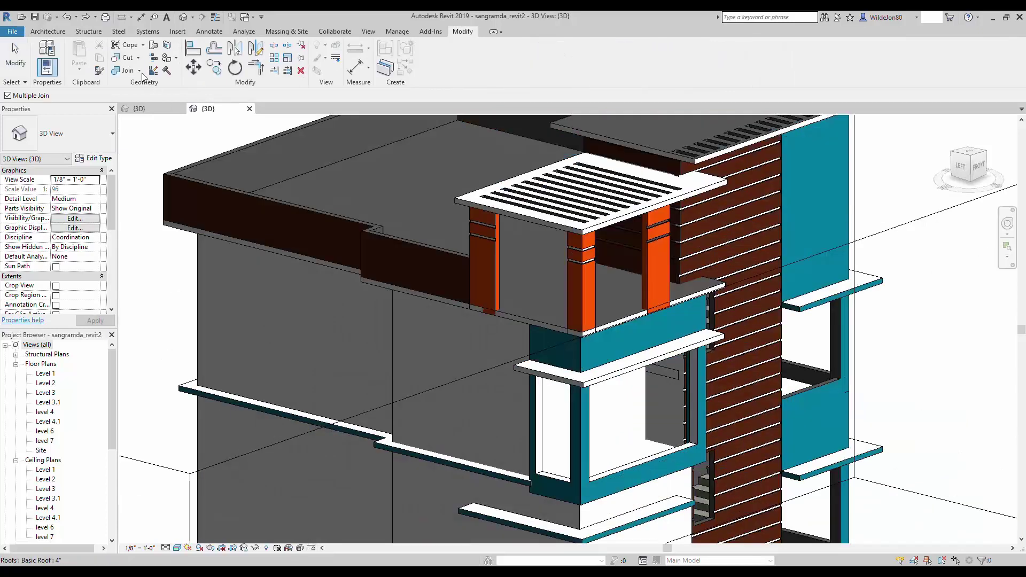
Step: With Multiple Join off, join the roof fascia with the wall below it
scroll(484, 304, "up", 5)
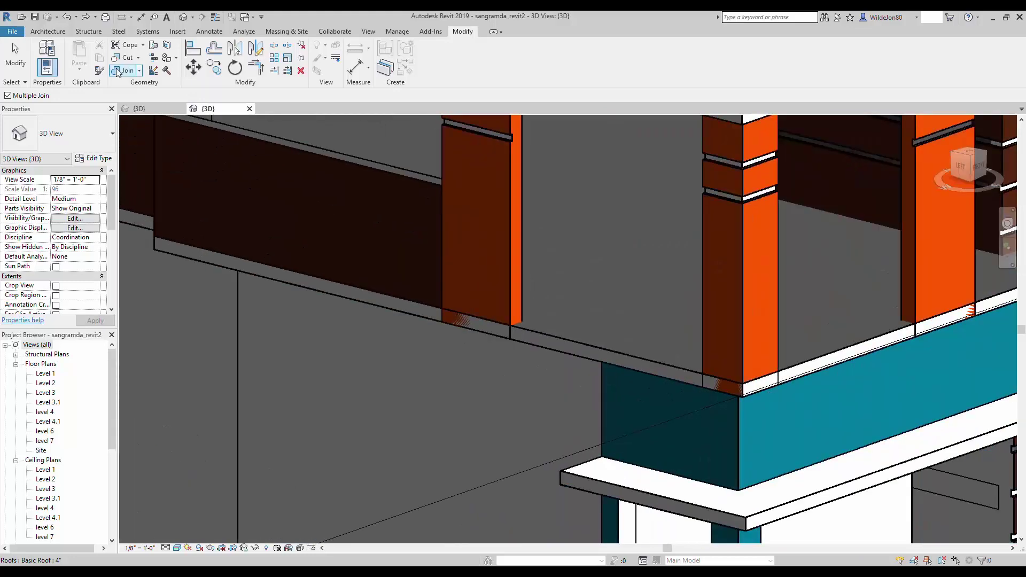
left_click(7, 95)
left_click(528, 327)
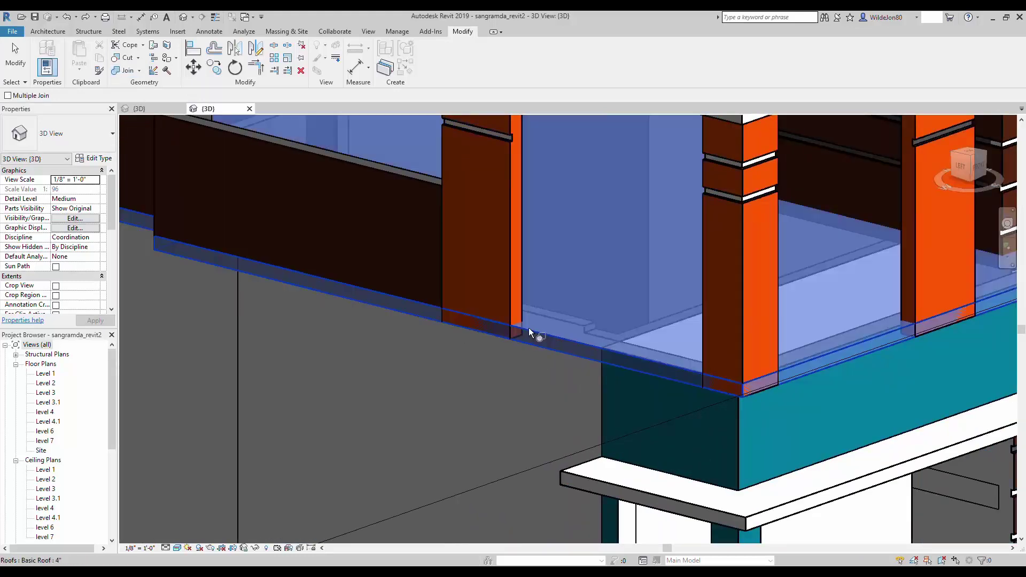
left_click(351, 200)
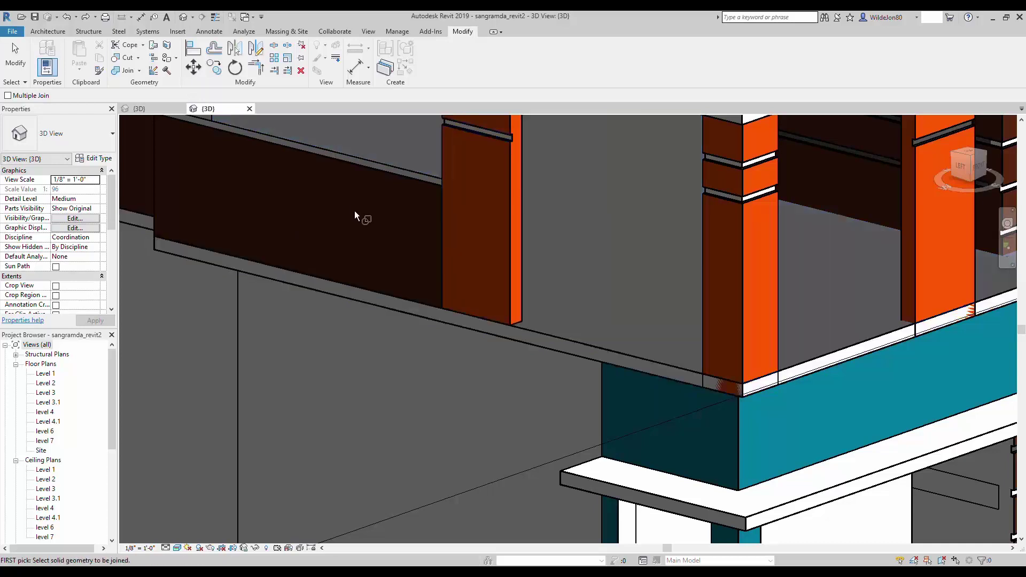
Step: Join each of the three orange columns with the roof fascia
left_click(739, 357)
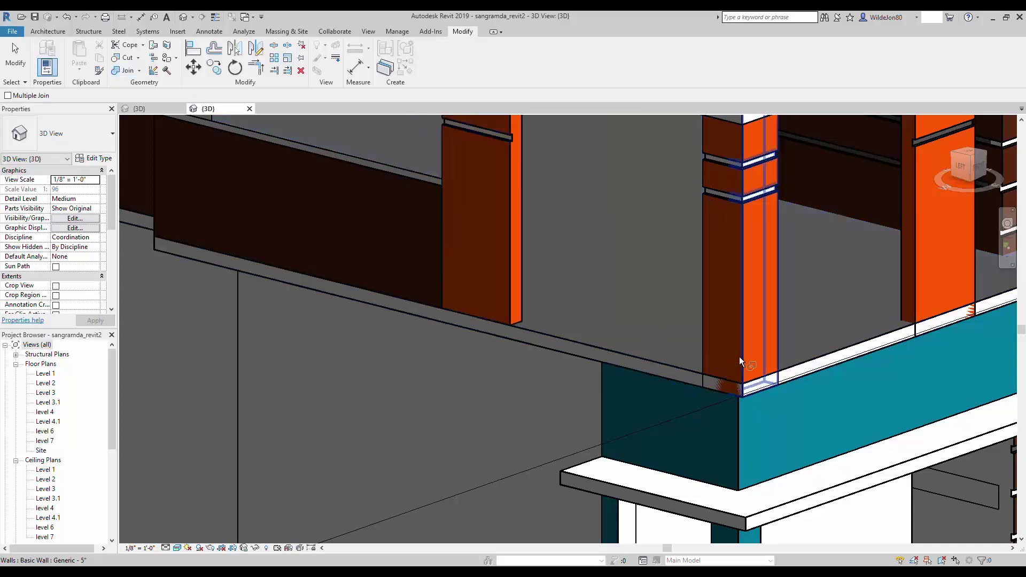
left_click(686, 373)
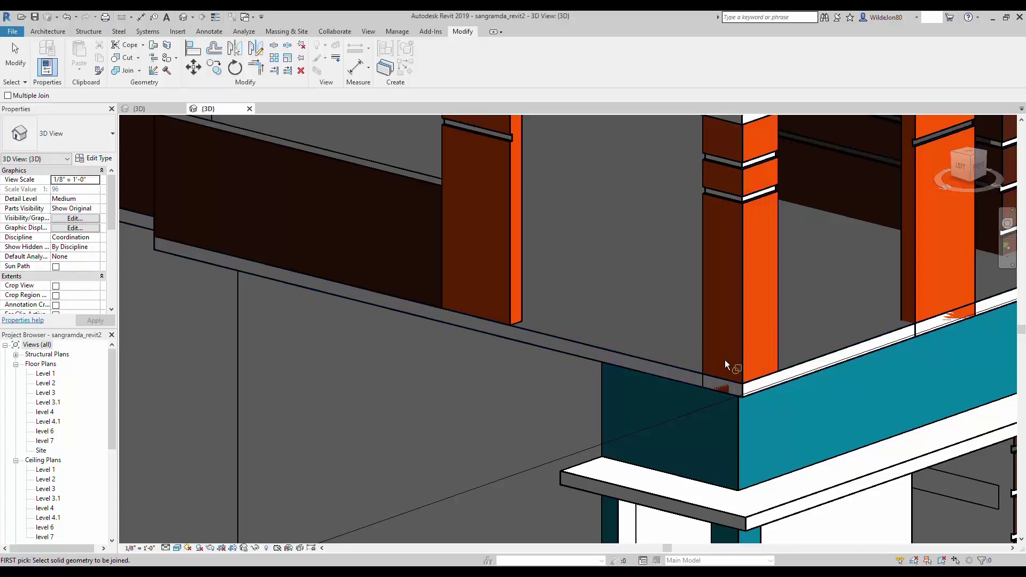
left_click(704, 355)
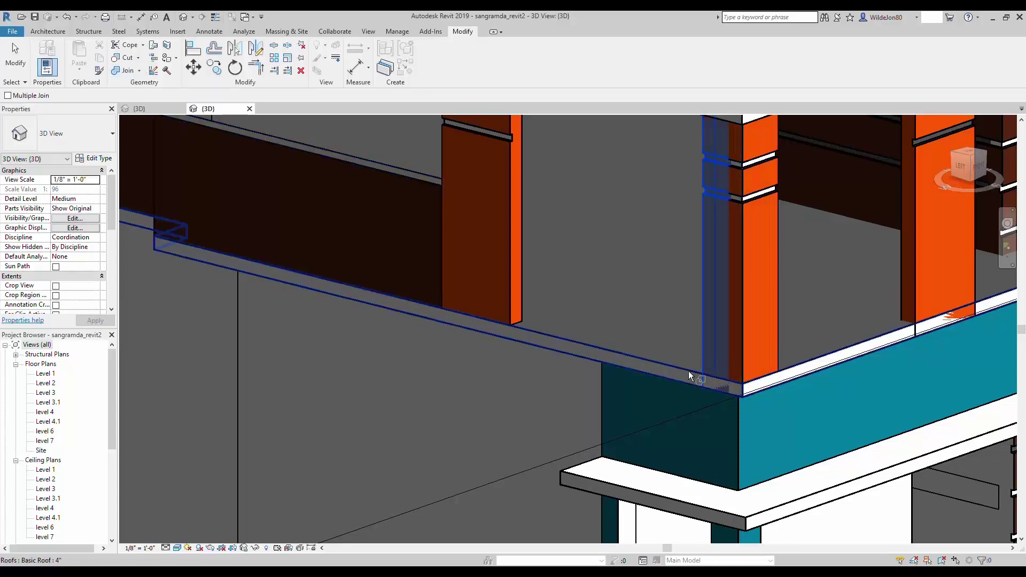
left_click(688, 370)
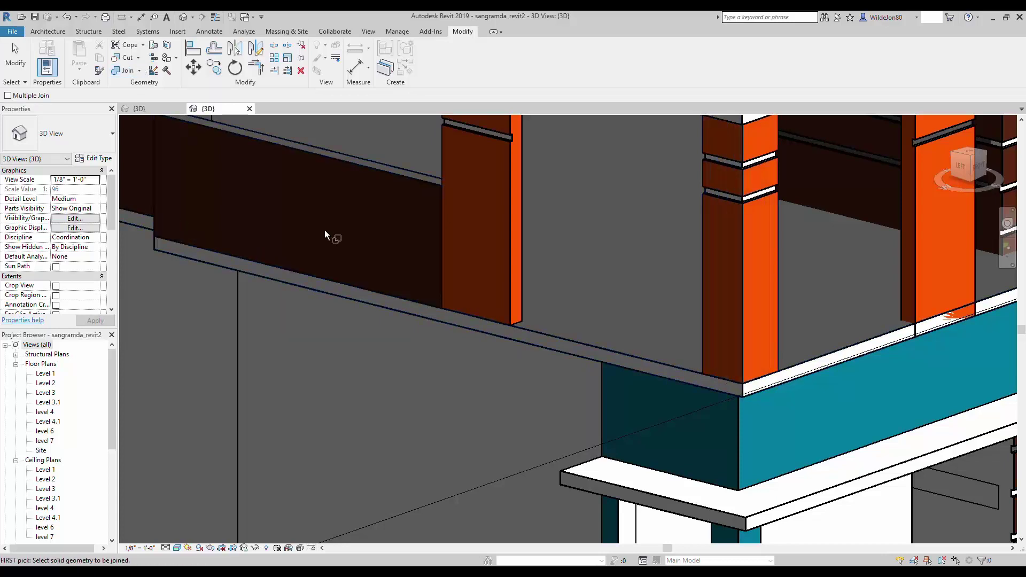
left_click(918, 284)
left_click(728, 295)
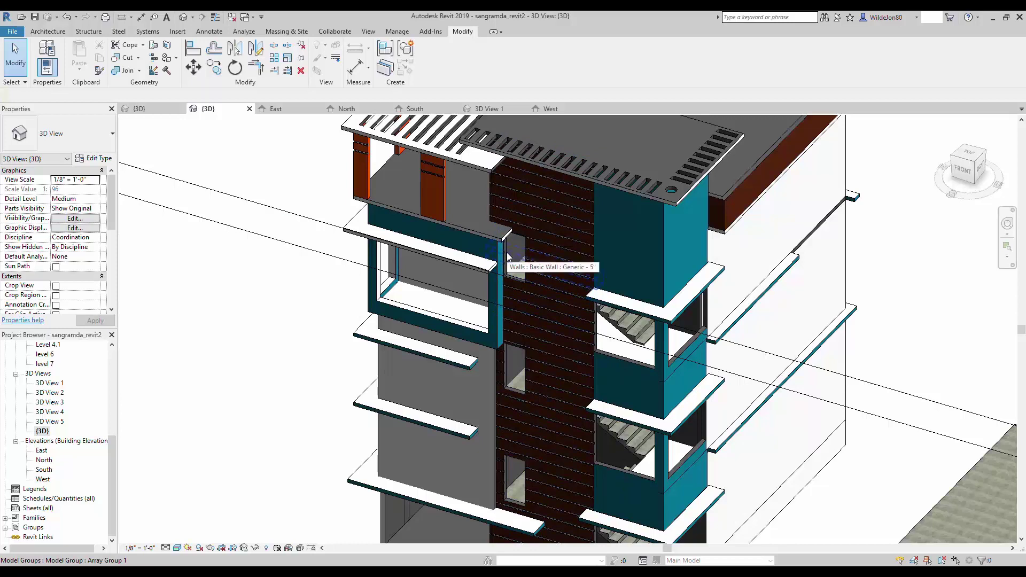
Step: Select the brown striped wall and open the South elevation
scroll(504, 249, "up", 3)
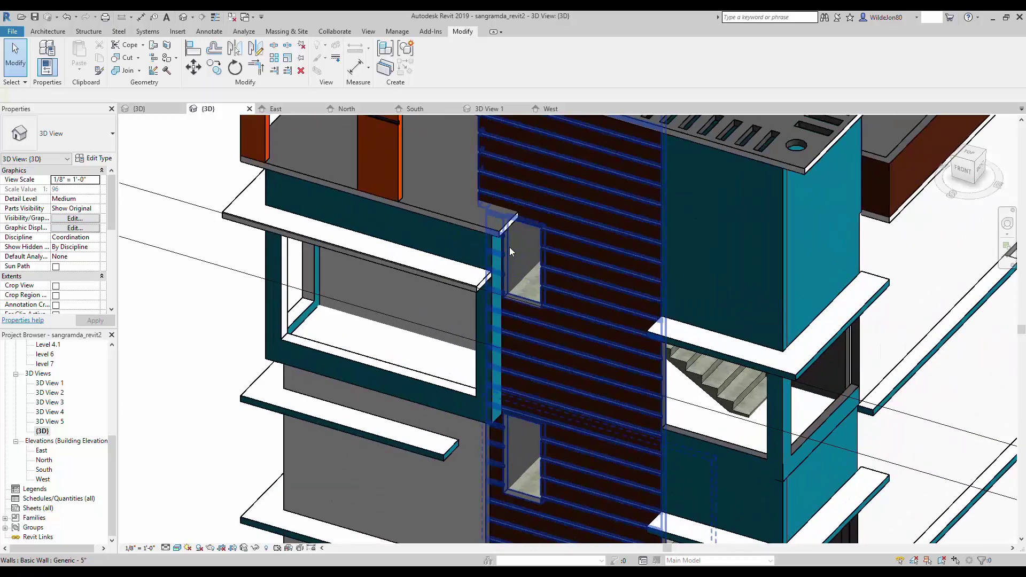
left_click(511, 247)
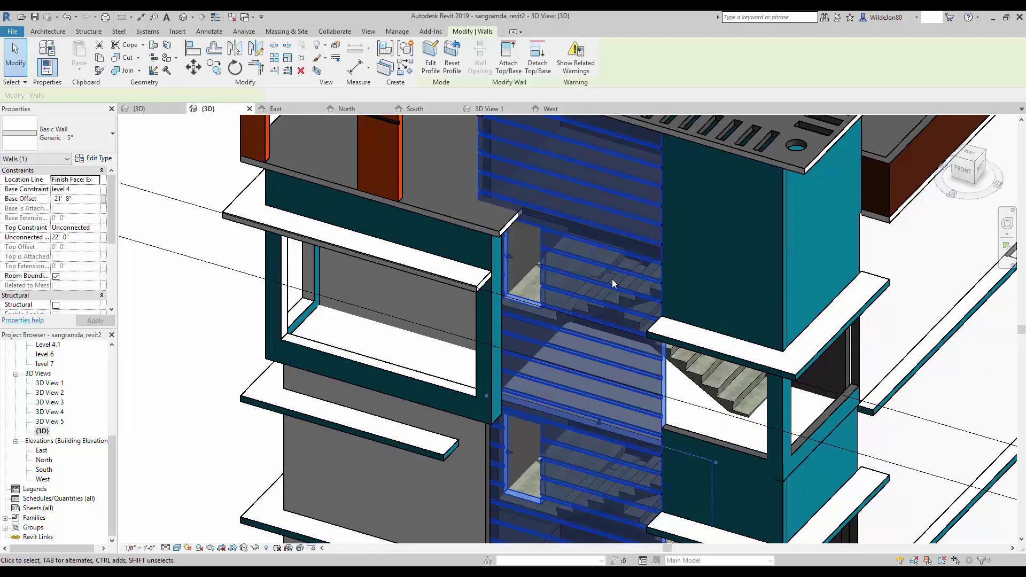
double_click(45, 470)
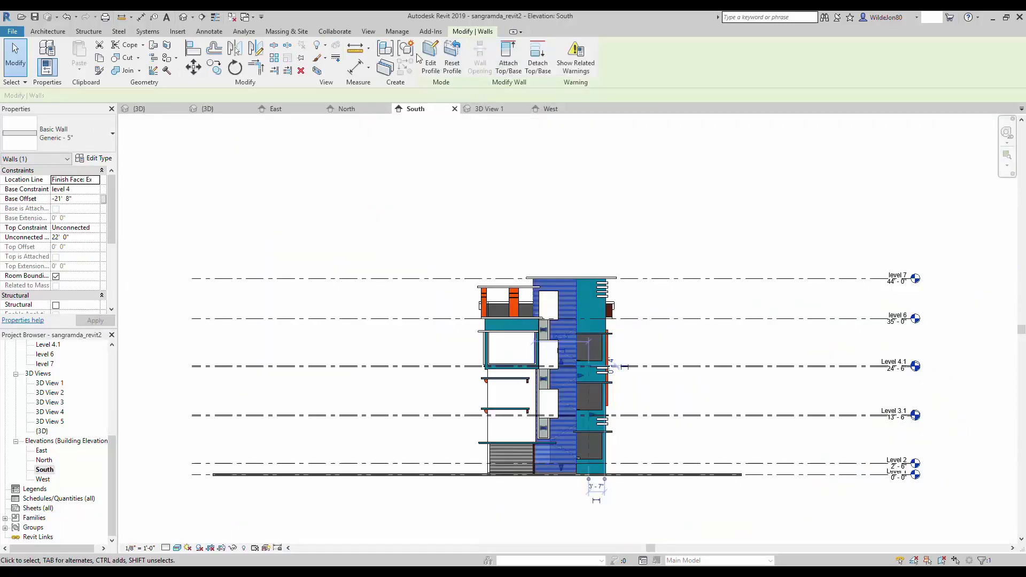
Step: Delete the opening's sketch line from the wall profile, finish the edit, and return to {3D}
left_click(430, 56)
scroll(543, 318, "down", 3)
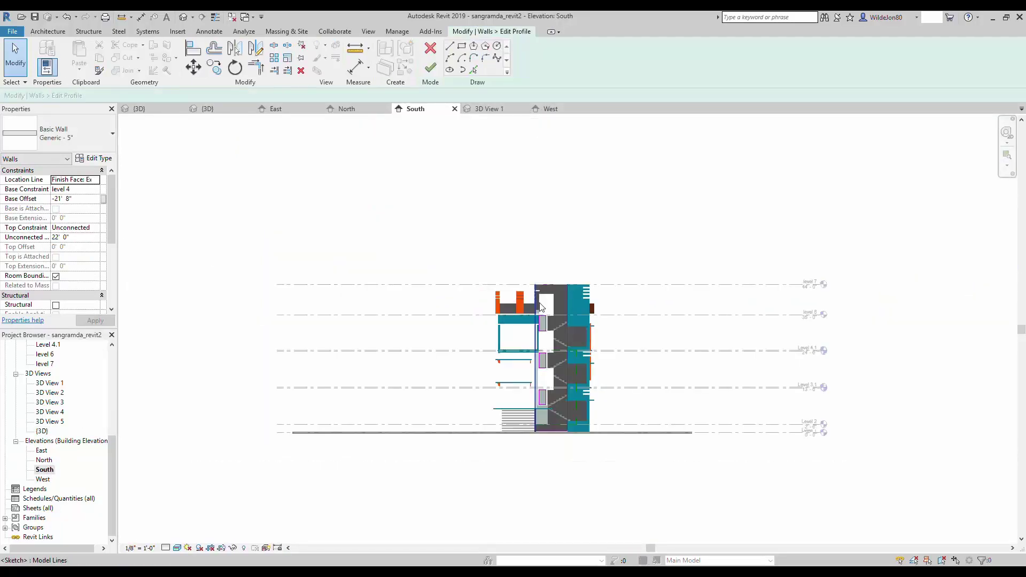
scroll(545, 323, "up", 8)
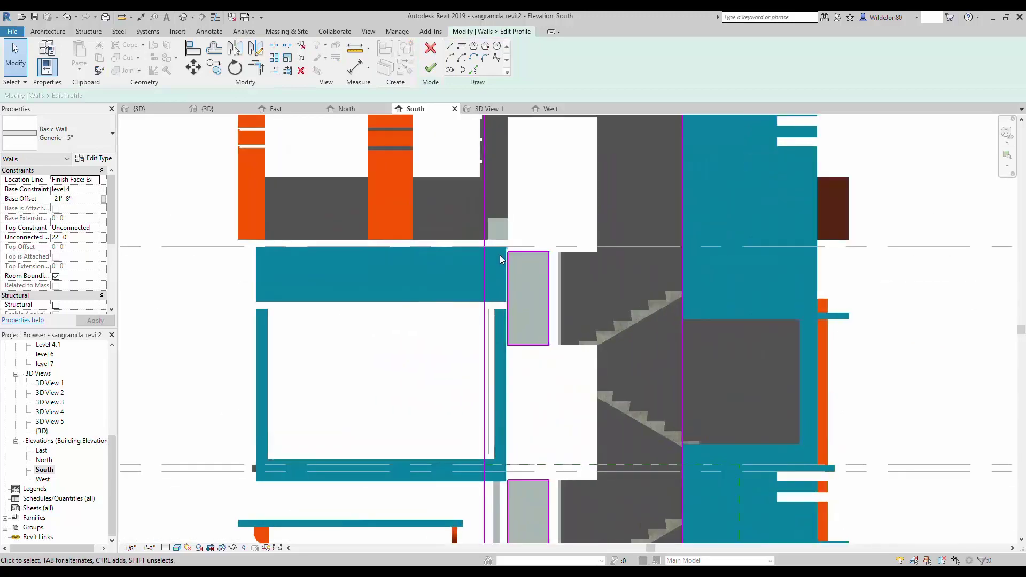
key("Delete")
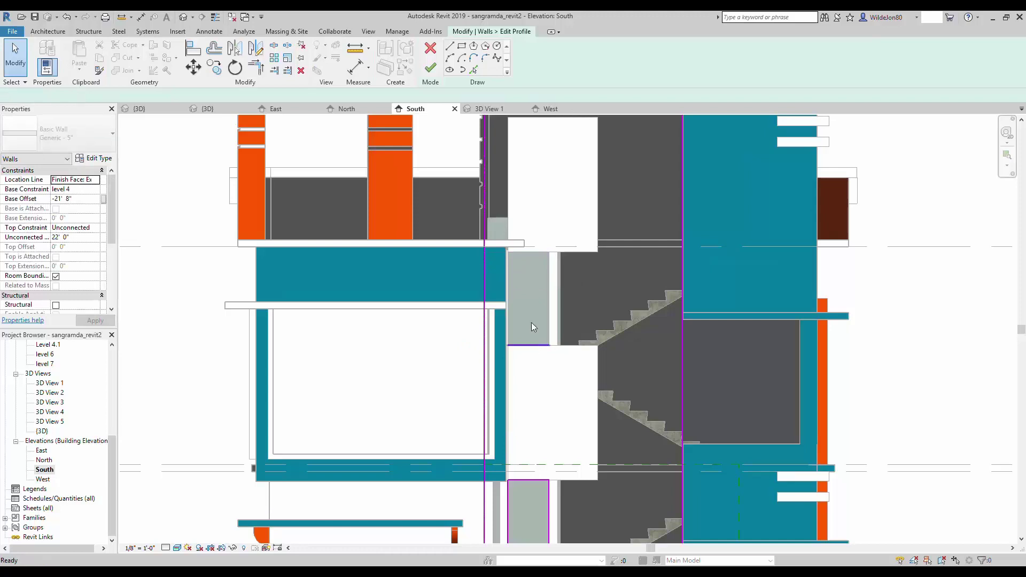
left_click(431, 68)
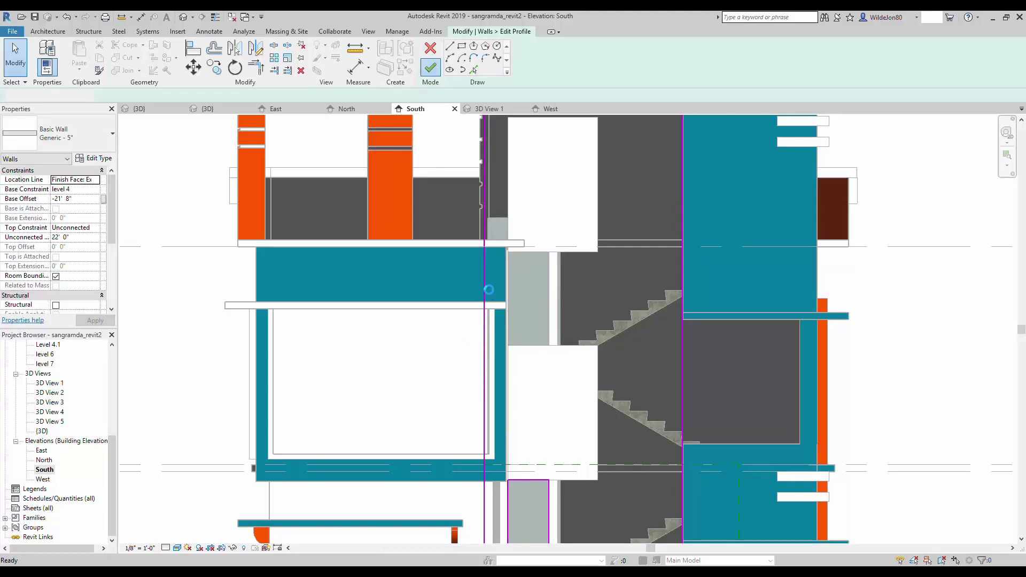
double_click(42, 430)
left_click(199, 302)
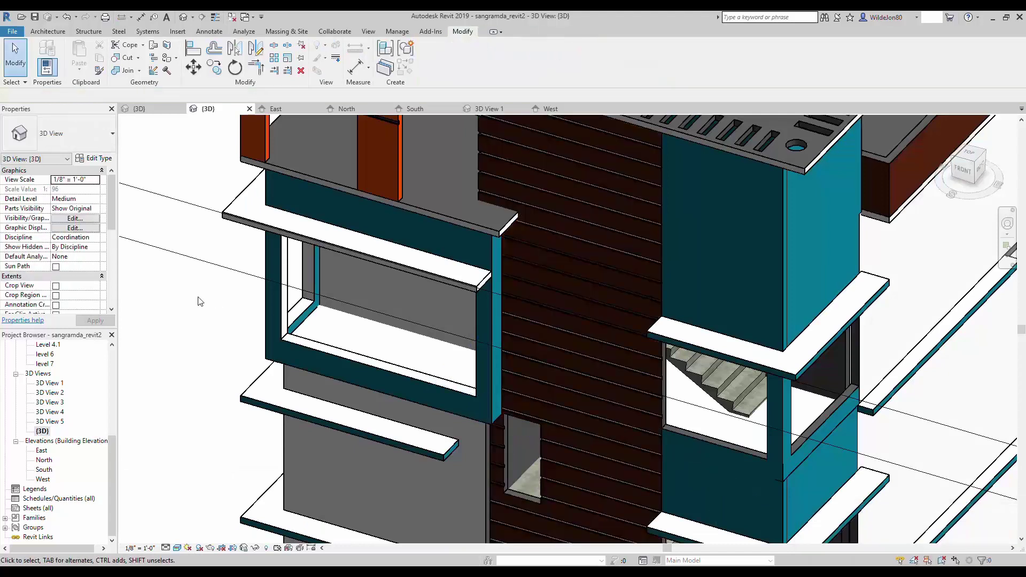